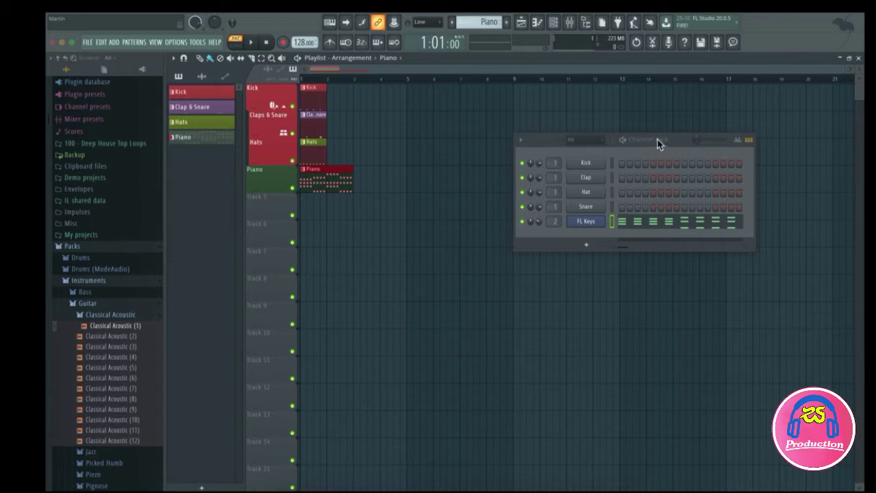
# Add the Classical Acoustic (2) guitar sample from the Instruments packs to the Channel rack as a new channel
pyautogui.moveTo(660, 146); pyautogui.dragTo(540, 194)
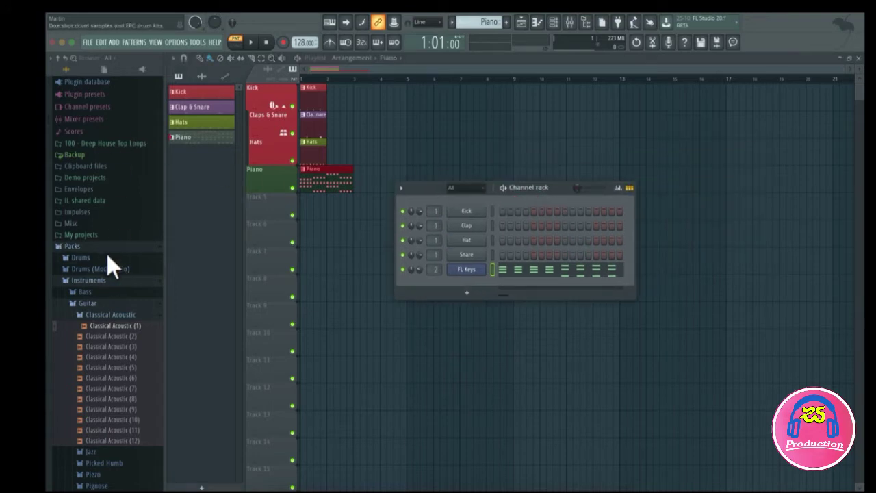
pyautogui.click(92, 284)
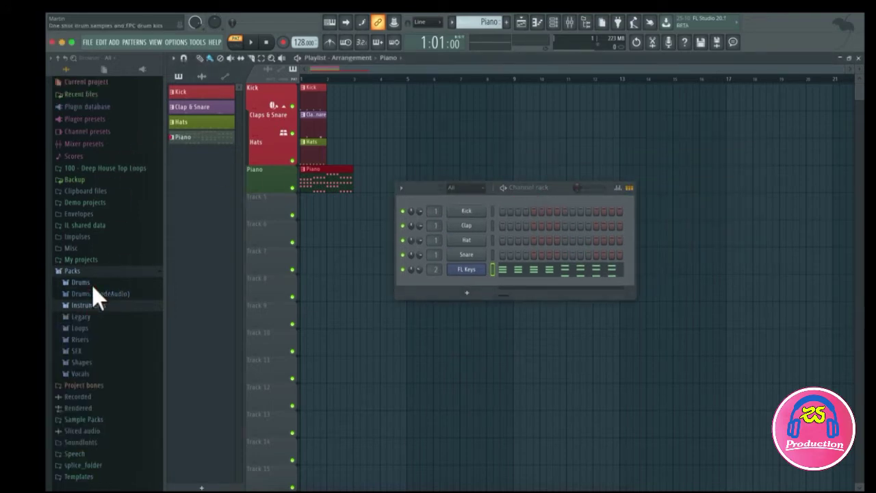
pyautogui.click(81, 302)
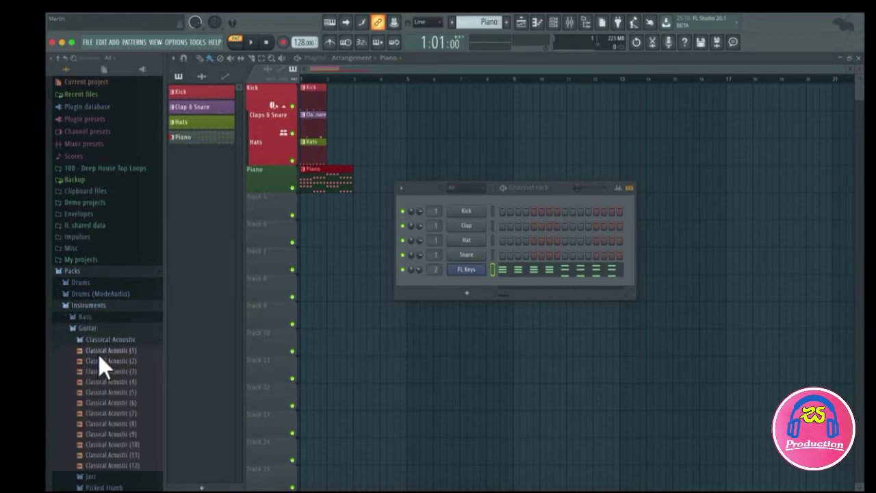
pyautogui.moveTo(100, 359); pyautogui.dragTo(457, 281)
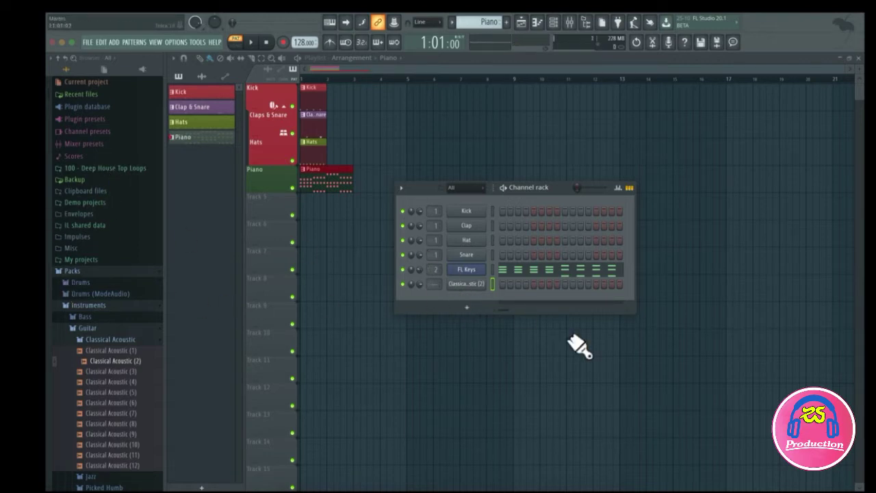
# Look over the list of plugins available for a new channel and the options for the Classical Acoustic (2) channel, and dismiss both
pyautogui.click(470, 310)
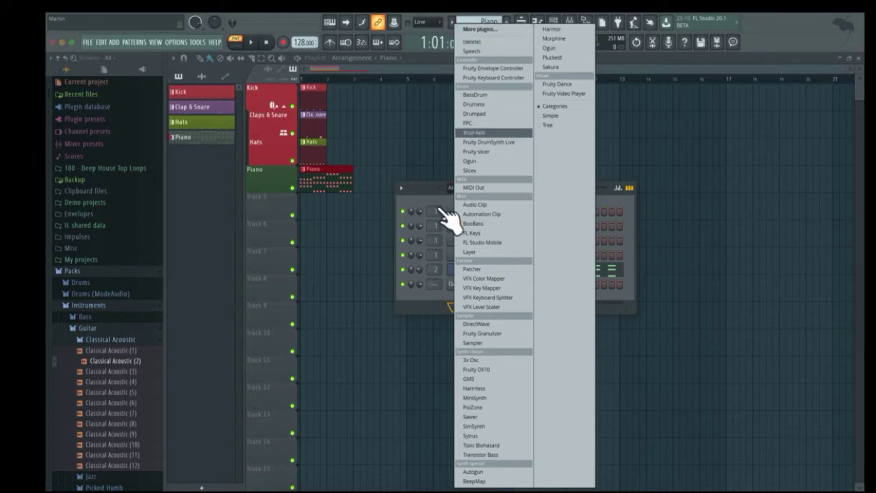
pyautogui.click(527, 243)
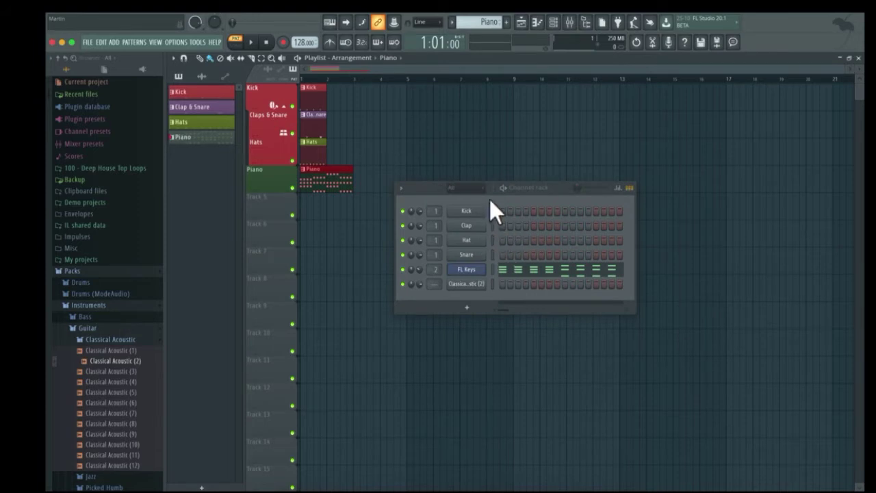
pyautogui.rightClick(466, 283)
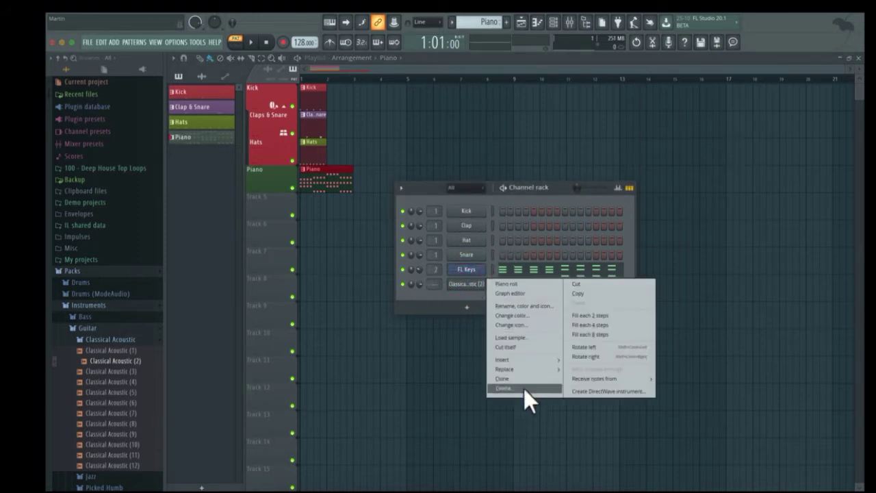
pyautogui.click(454, 296)
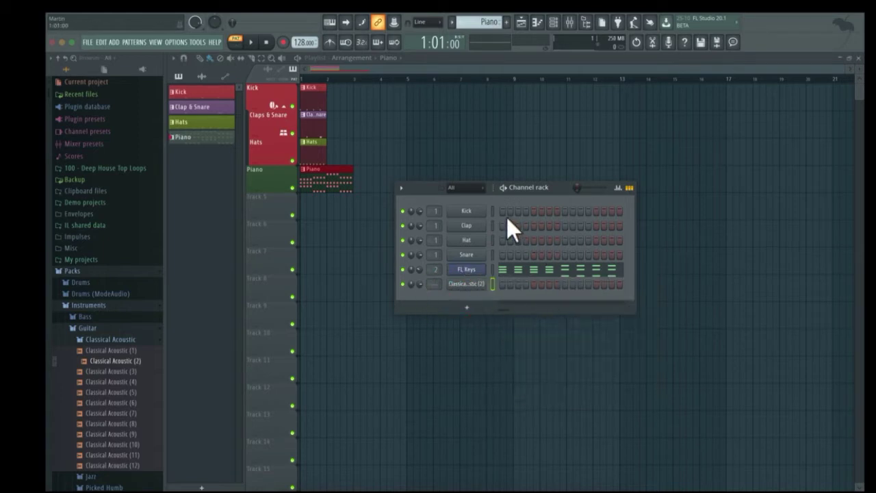
# Examine the Kick channel's sample, envelope and miscellaneous settings in an uncluttered view, and close its settings window
pyautogui.click(466, 213)
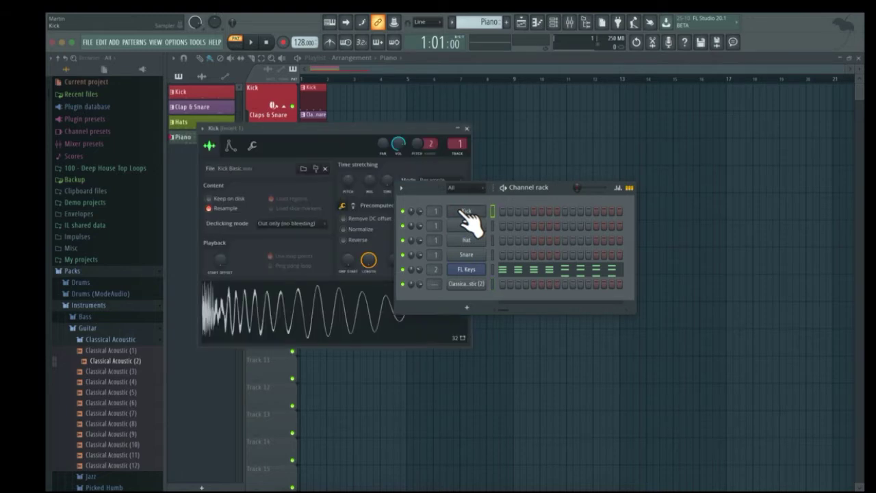
pyautogui.moveTo(397, 141)
pyautogui.mouseDown()
pyautogui.moveTo(312, 144)
pyautogui.moveTo(404, 170)
pyautogui.mouseUp()
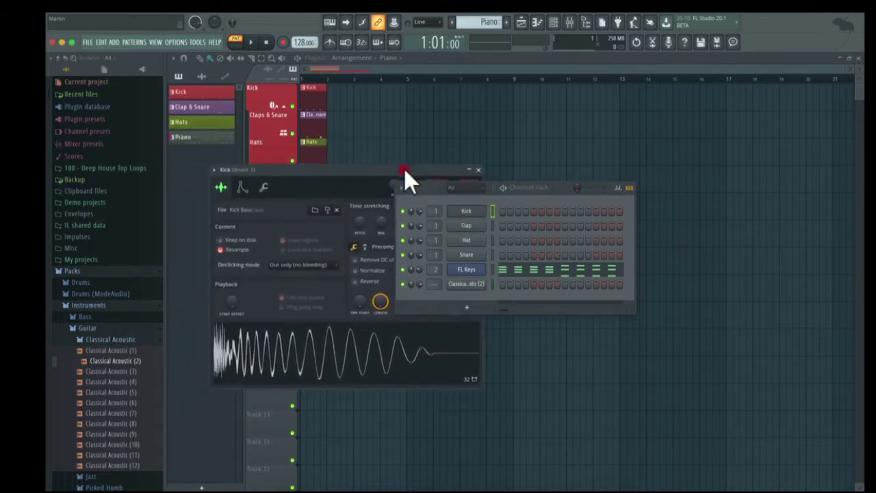
pyautogui.moveTo(556, 188); pyautogui.dragTo(505, 183)
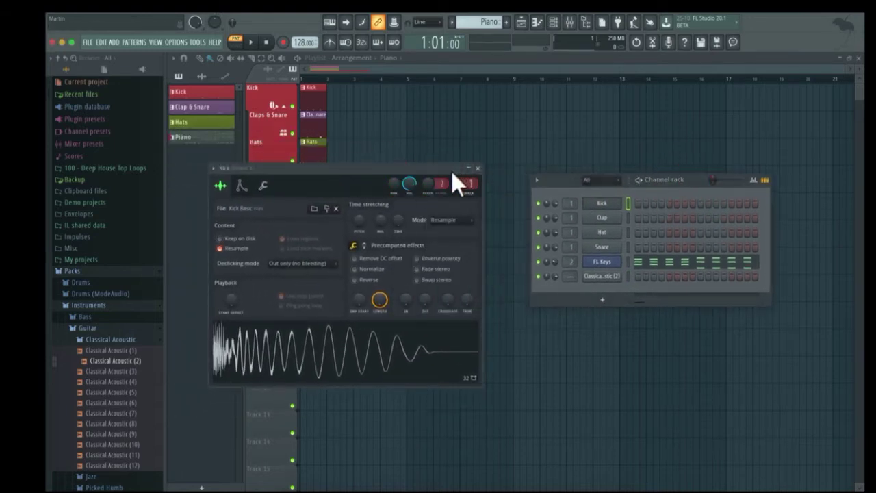
pyautogui.moveTo(452, 171); pyautogui.dragTo(446, 140)
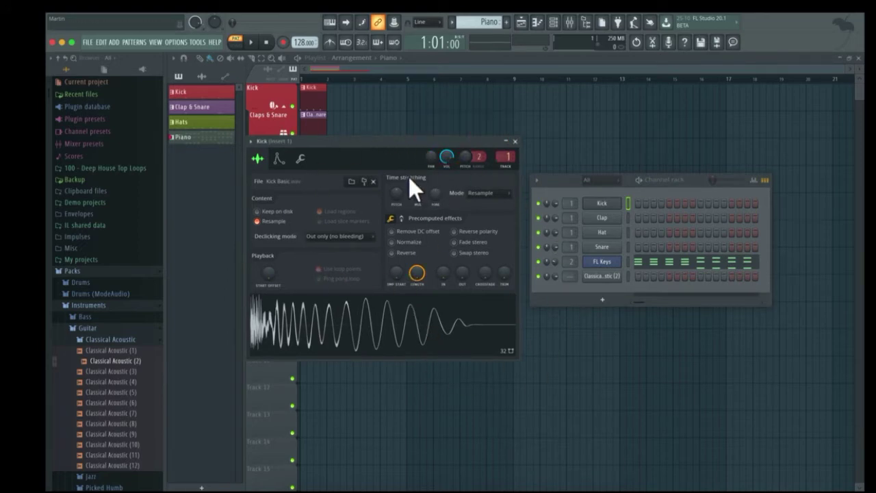
pyautogui.click(279, 159)
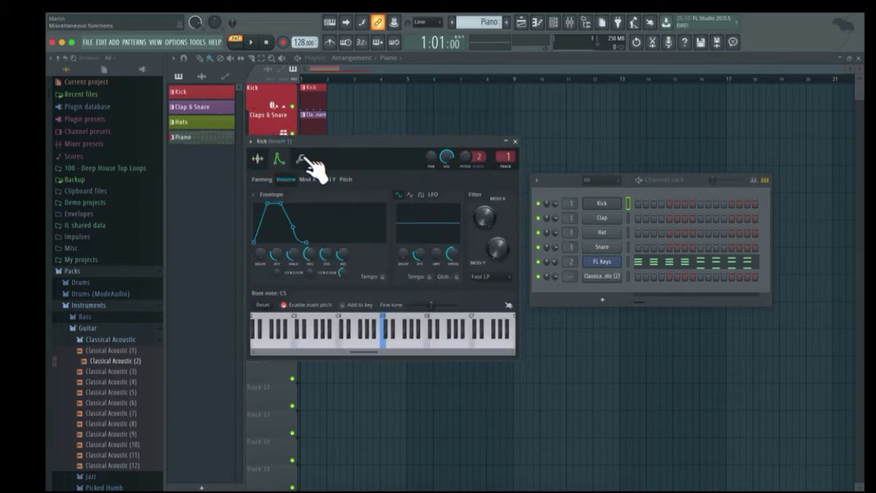
pyautogui.click(302, 160)
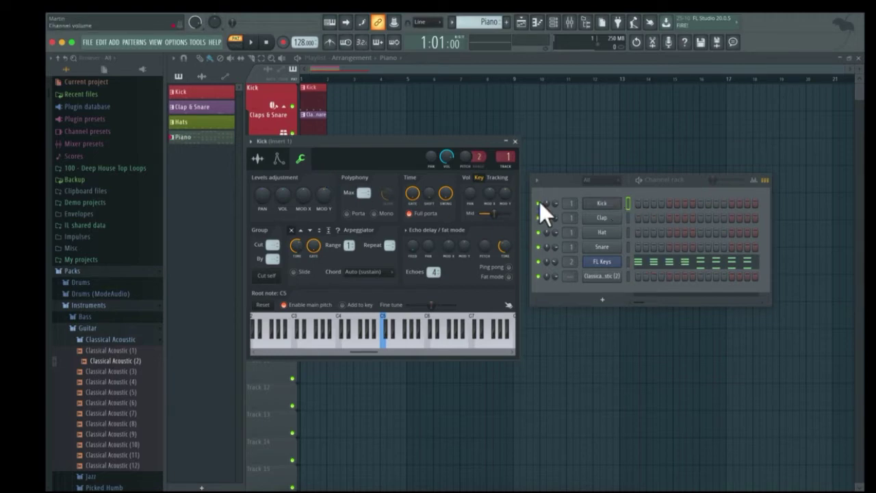
pyautogui.click(278, 158)
pyautogui.click(256, 158)
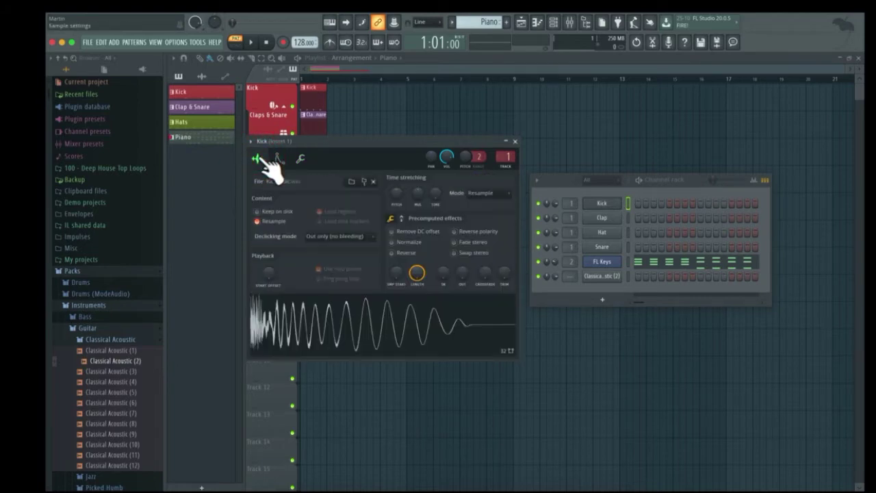
pyautogui.click(515, 141)
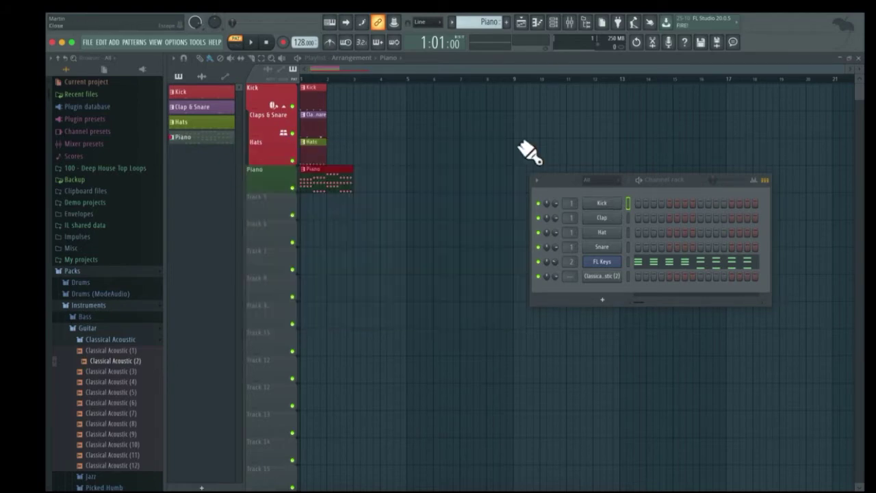
# View the FL Keys instrument's controls beside the Channel rack and close the instrument window
pyautogui.click(598, 263)
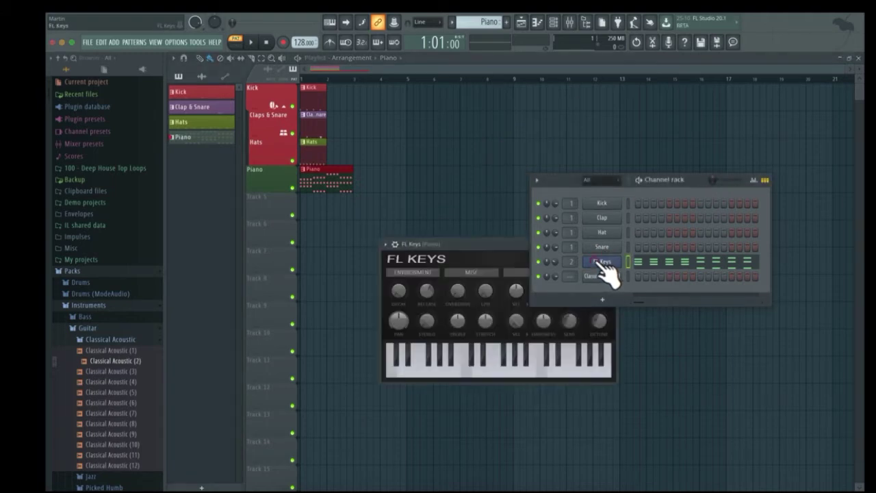
pyautogui.moveTo(489, 247); pyautogui.dragTo(395, 239)
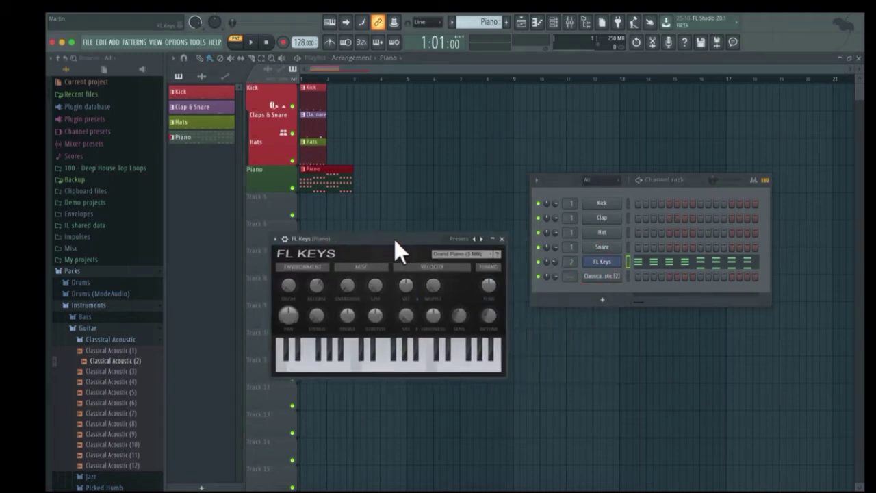
pyautogui.click(504, 239)
# Move the Channel rack closer to the playlist clips and widen its channel names to fit Classical Acoustic (2) in full
pyautogui.moveTo(708, 182); pyautogui.dragTo(507, 170)
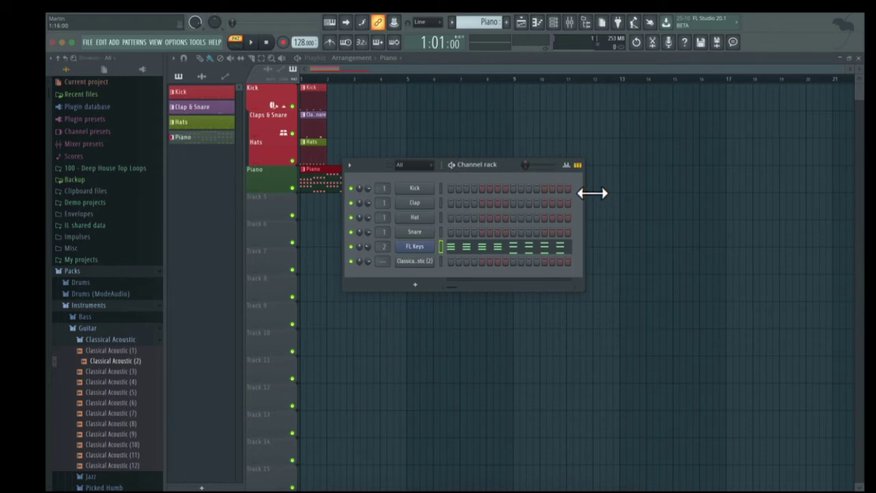
pyautogui.moveTo(592, 194); pyautogui.dragTo(582, 211)
pyautogui.moveTo(589, 296); pyautogui.dragTo(597, 319)
pyautogui.moveTo(477, 170); pyautogui.dragTo(519, 170)
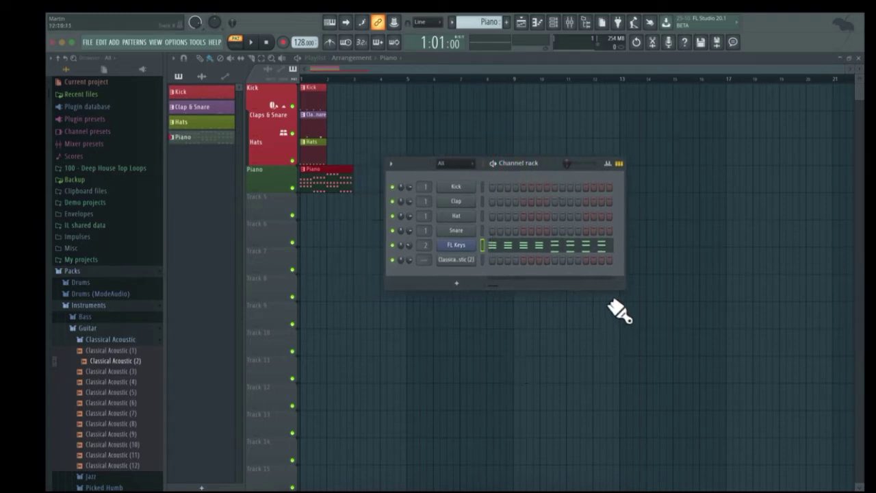
pyautogui.click(450, 163)
pyautogui.moveTo(491, 169)
pyautogui.mouseDown()
pyautogui.moveTo(628, 169)
pyautogui.moveTo(504, 168)
pyautogui.mouseUp()
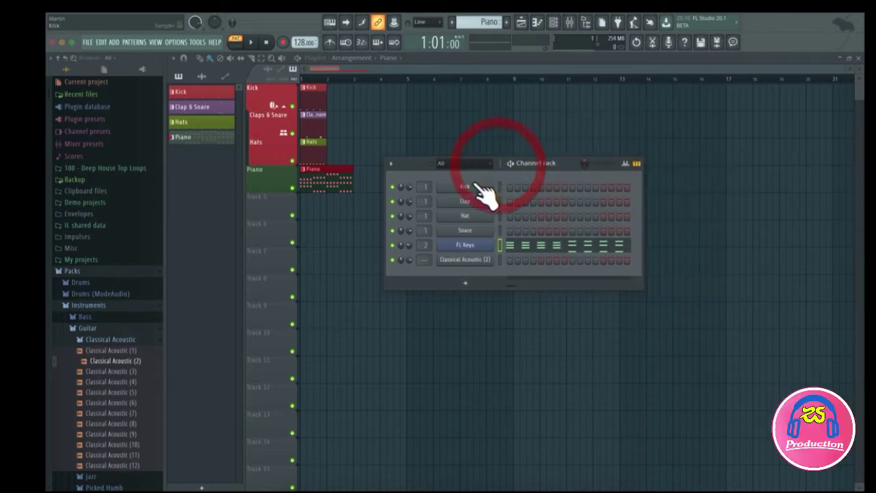
# Preview the Piano pattern from the Channel rack, starting and stopping its playback, and try the main swing control
pyautogui.click(510, 164)
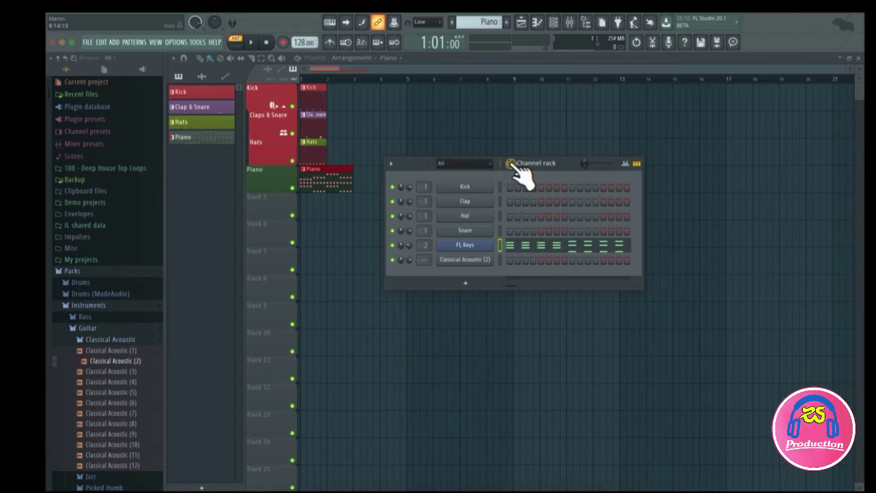
pyautogui.press('space')
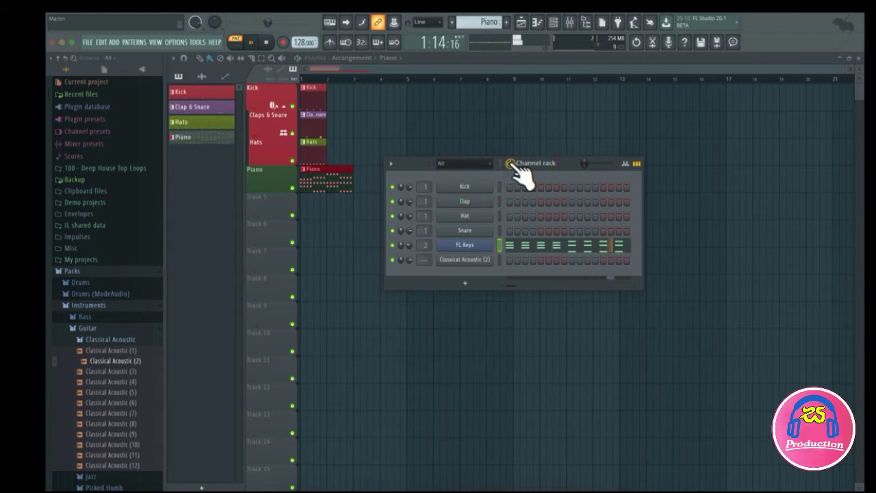
pyautogui.press('space')
pyautogui.click(511, 164)
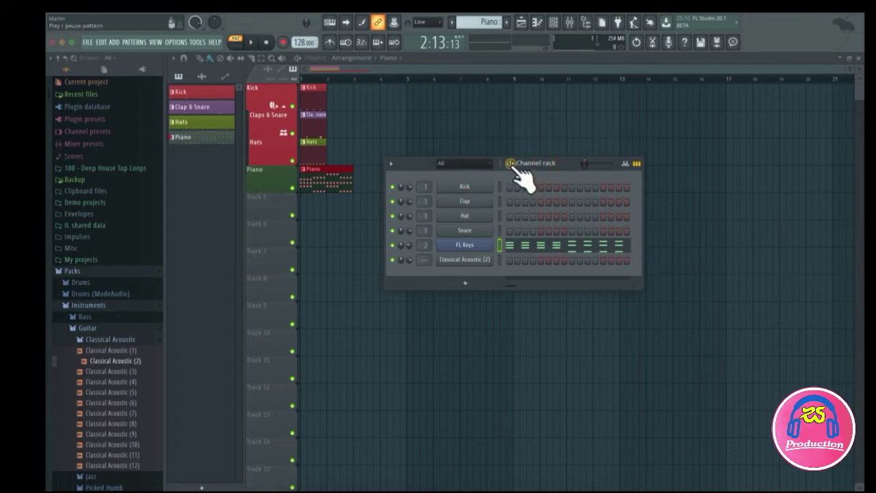
pyautogui.click(511, 163)
pyautogui.moveTo(592, 165); pyautogui.dragTo(596, 165)
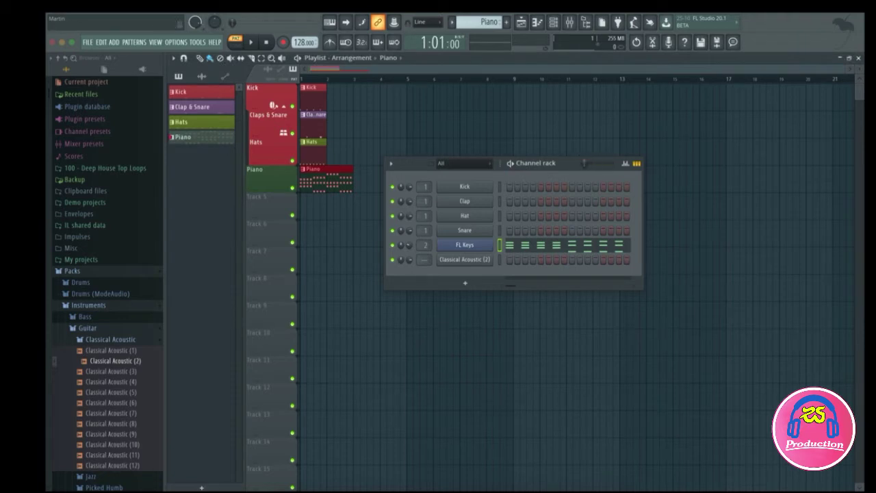
# Examine the FL Keys note velocities in the graph editor and the piano roll overview, and return to the step sequencer view
pyautogui.click(625, 165)
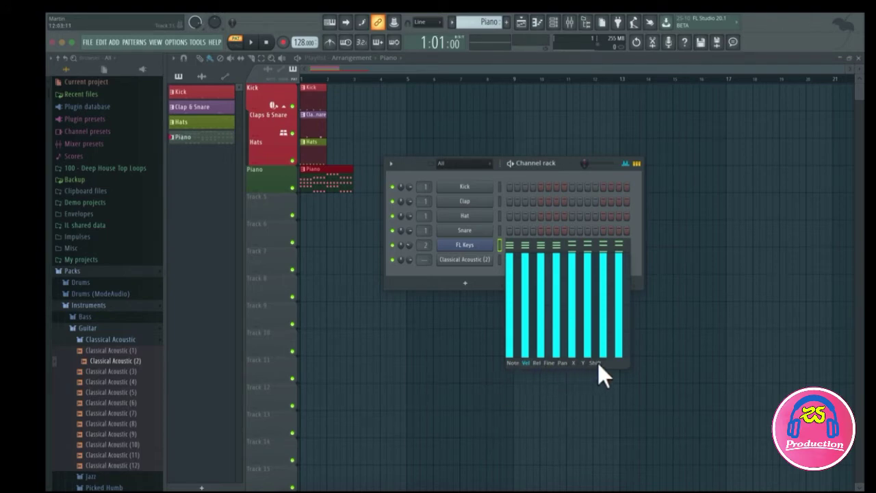
pyautogui.click(638, 165)
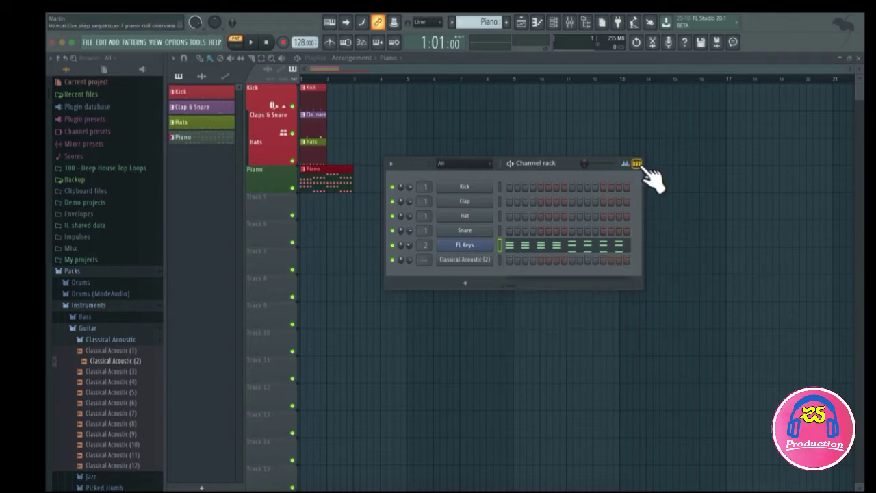
pyautogui.click(638, 164)
pyautogui.click(638, 164)
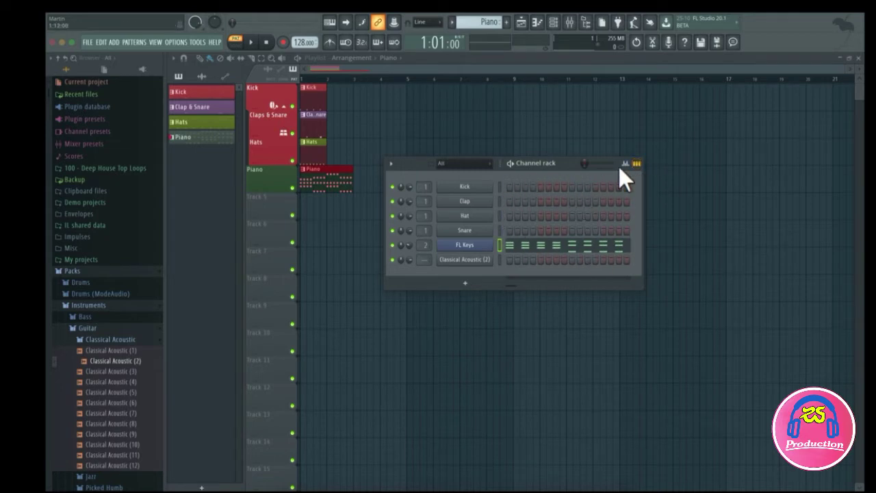
pyautogui.click(637, 165)
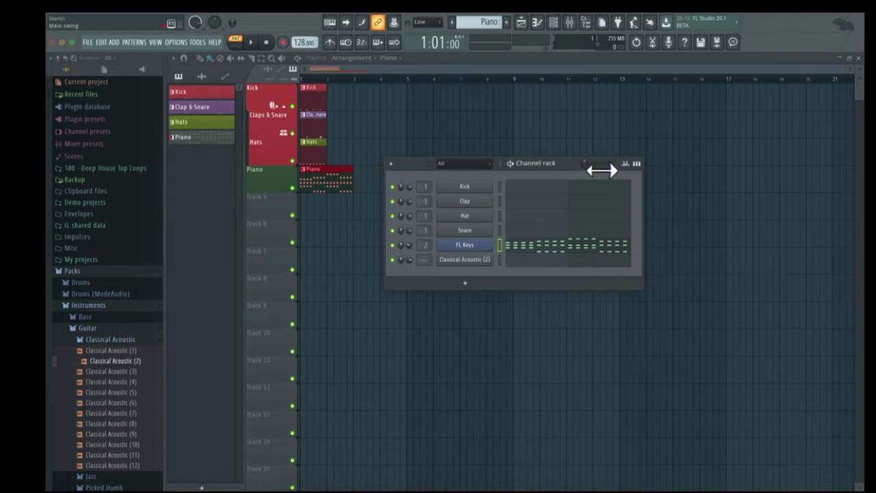
pyautogui.click(637, 165)
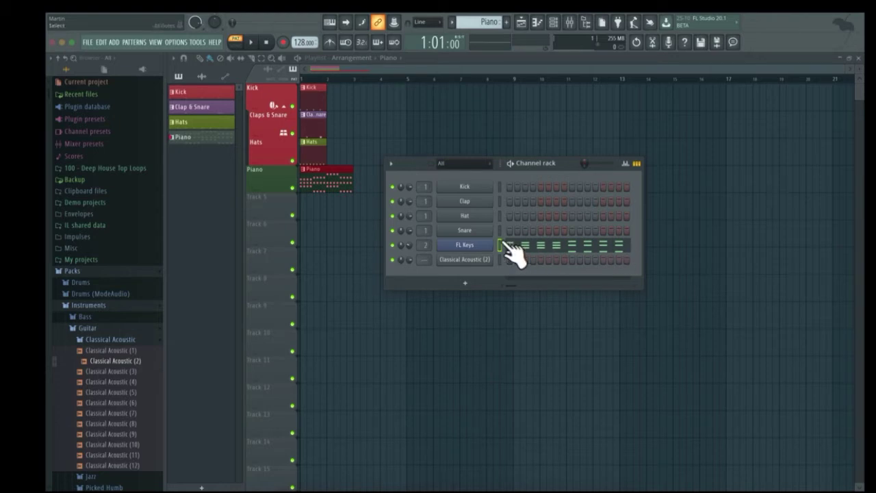
# Examine the FL Keys notes in the piano roll with the Channel rack moved clear of them, and close the piano roll
pyautogui.click(560, 248)
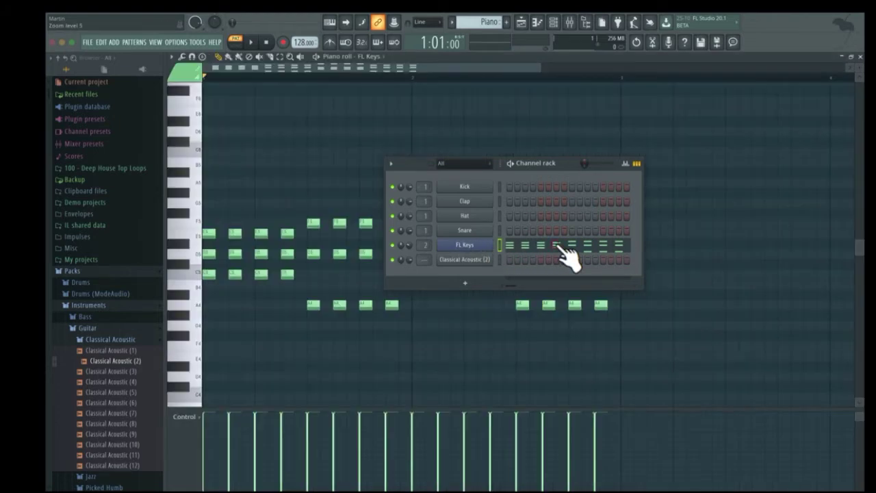
pyautogui.moveTo(545, 168); pyautogui.dragTo(716, 93)
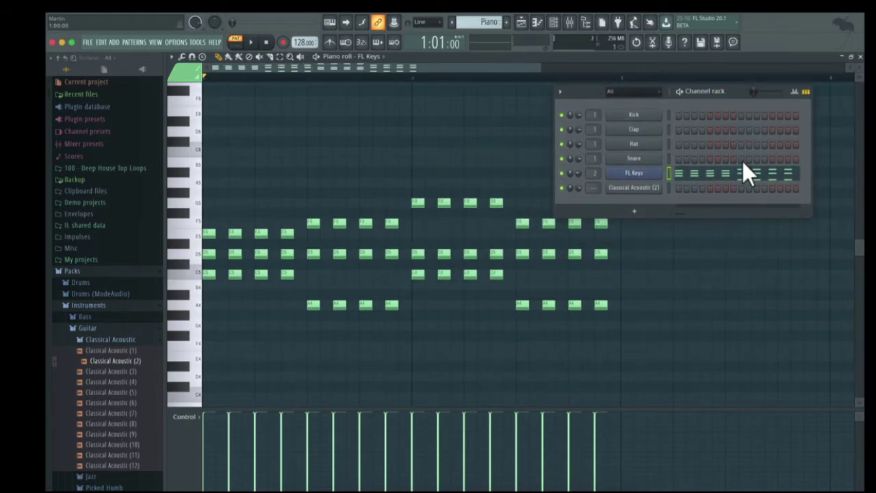
pyautogui.click(728, 174)
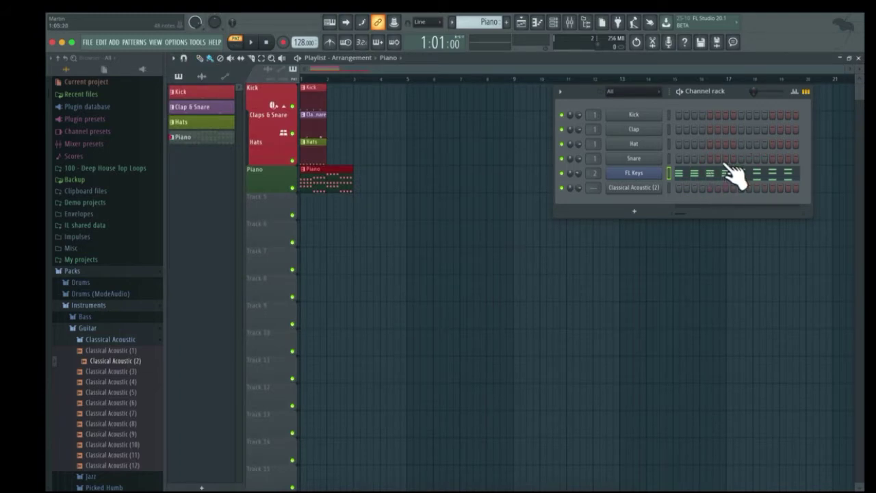
# Place Kick hits on steps 1, 5, 9 and 13 of the Piano pattern
pyautogui.click(679, 114)
pyautogui.click(710, 114)
pyautogui.click(741, 114)
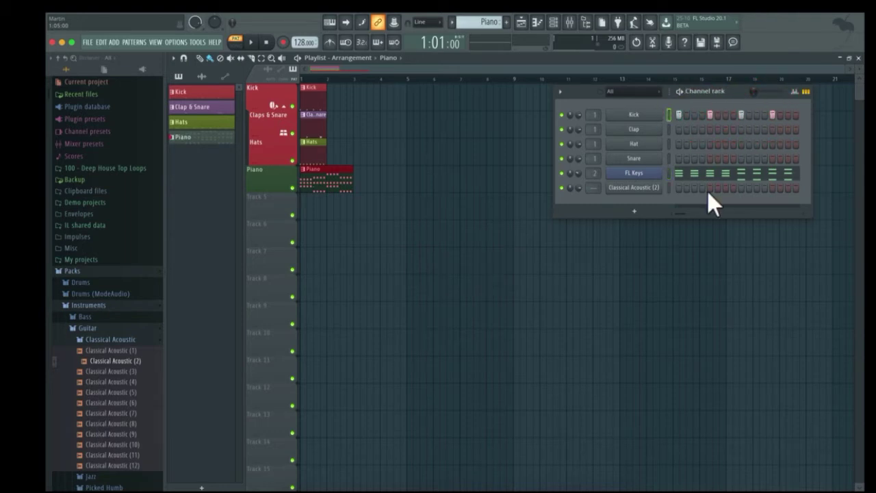
# Mute the FL Keys channel and play the pattern to hear the Kick alone
pyautogui.click(562, 173)
pyautogui.press('space')
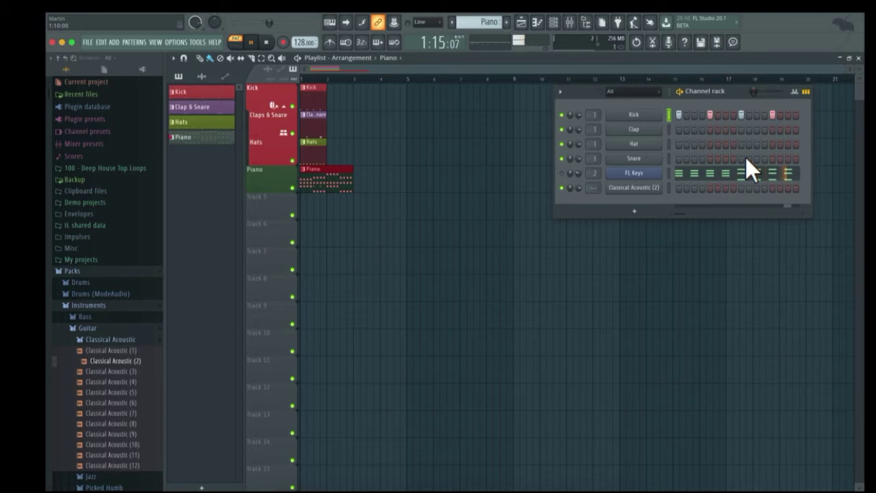
# Stop playback and examine the Kick hits from the Channel rack's piano roll overview by repeatedly opening and closing the Kick piano roll
pyautogui.press('space')
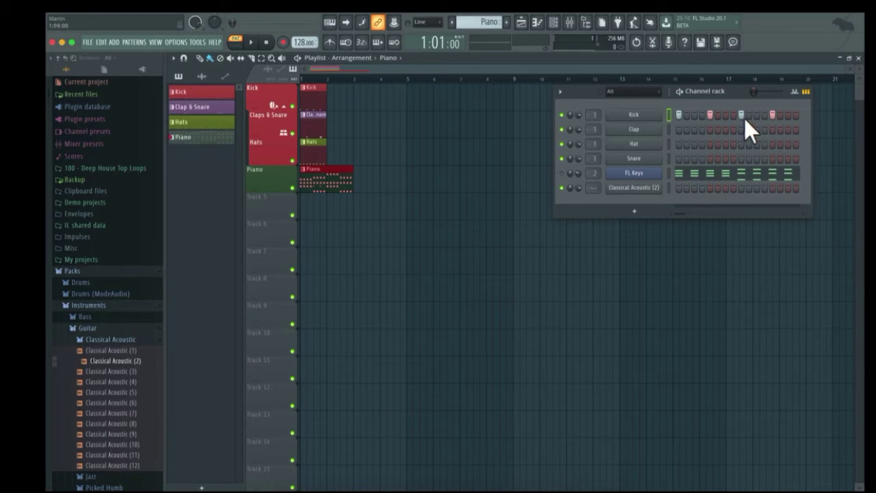
pyautogui.click(806, 91)
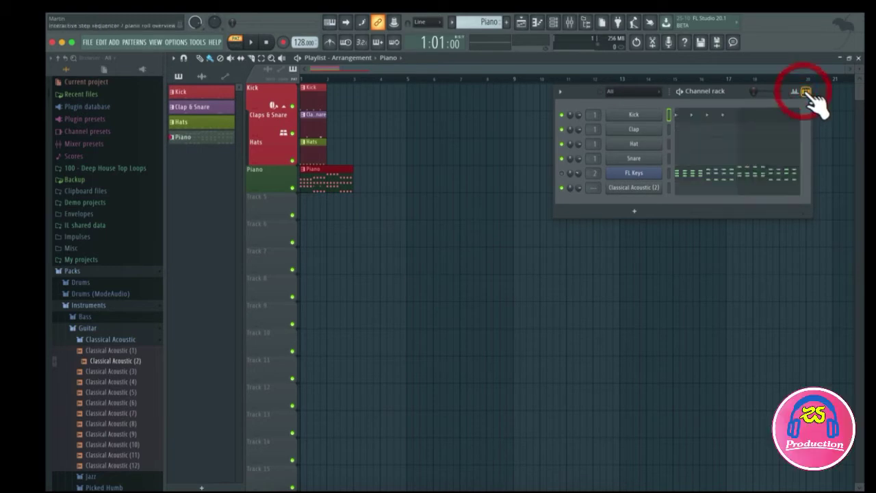
pyautogui.click(705, 118)
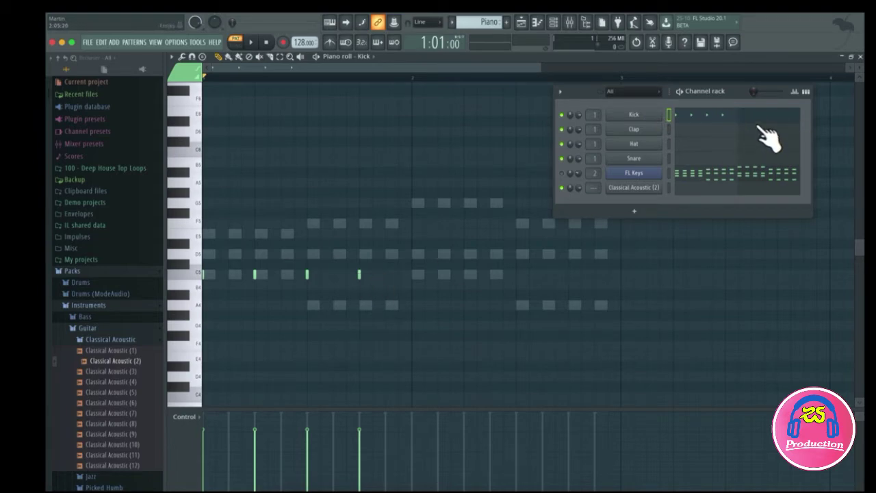
pyautogui.click(699, 115)
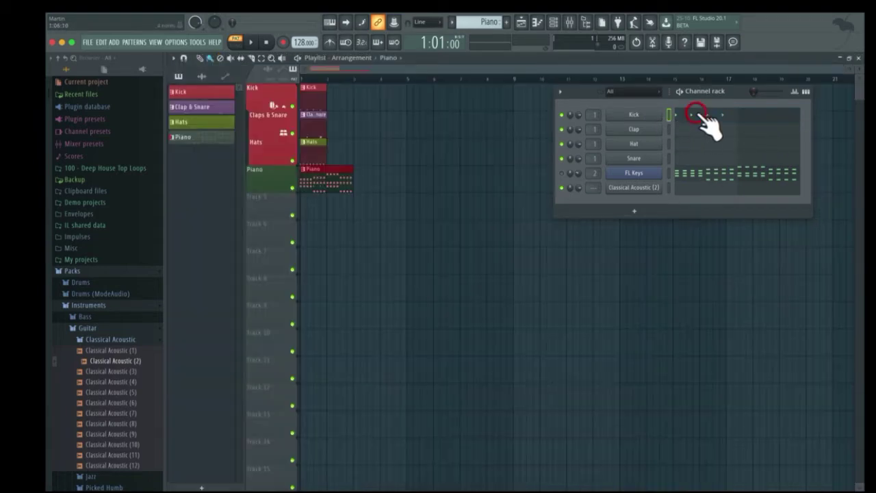
pyautogui.click(699, 115)
pyautogui.click(700, 116)
pyautogui.click(700, 117)
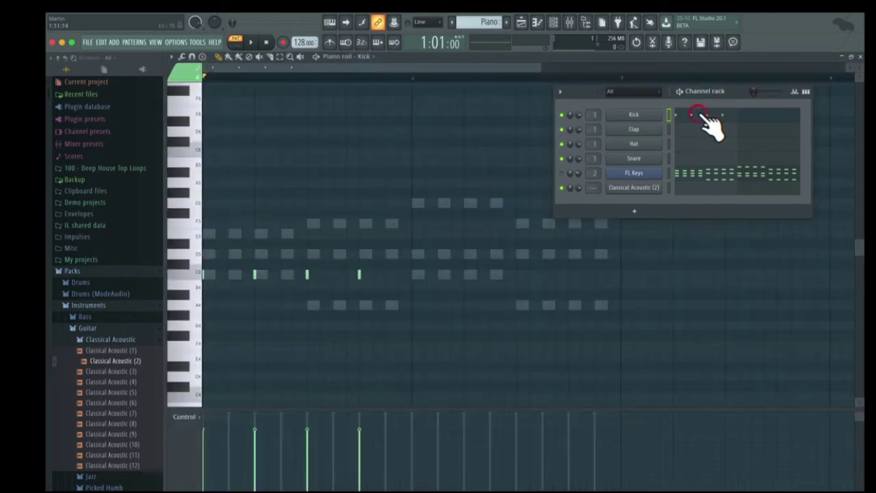
pyautogui.click(700, 116)
pyautogui.click(700, 117)
pyautogui.click(700, 116)
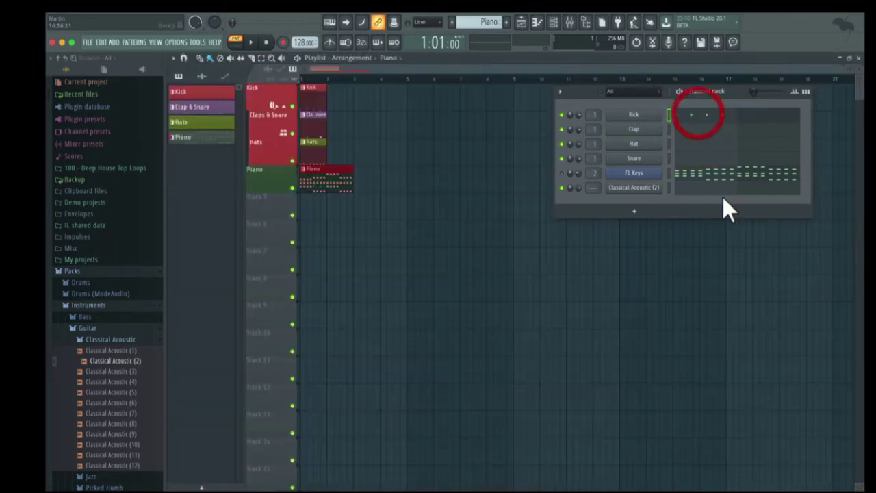
# Open and close the FL Keys piano roll from the overview, and return the Channel rack to the step sequencer view
pyautogui.click(731, 175)
pyautogui.click(731, 176)
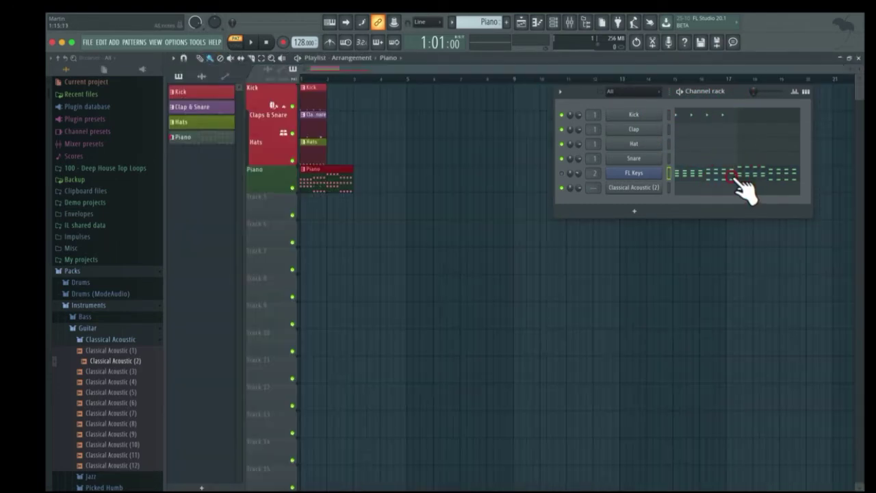
pyautogui.click(808, 93)
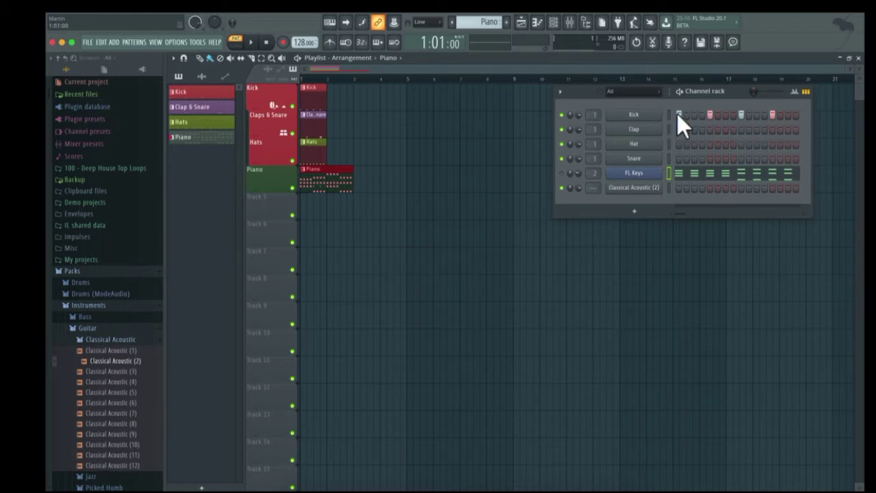
# Clear all the Kick hits from the Piano pattern's step sequence
pyautogui.click(789, 116)
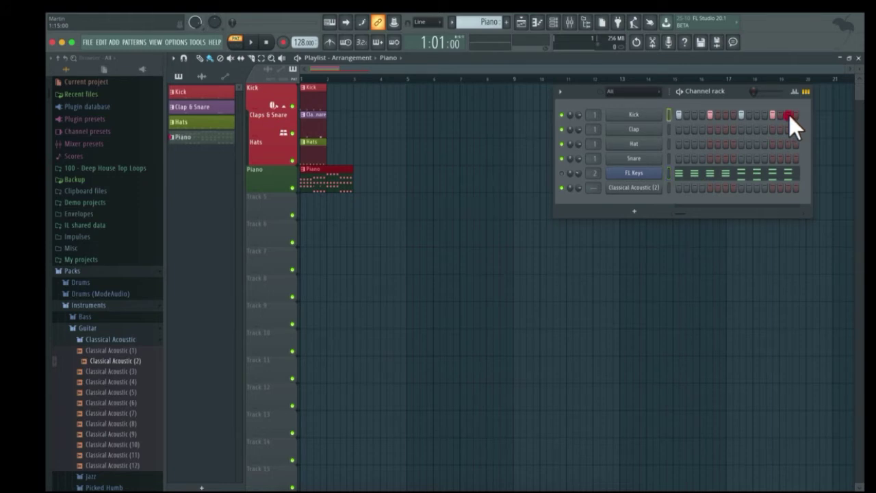
pyautogui.click(680, 114)
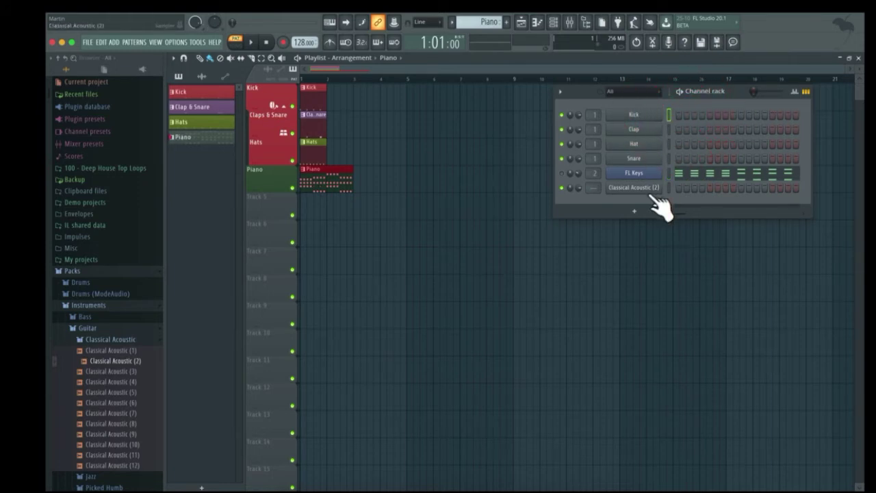
# Try filling the Kick channel every 2 steps and every 4 steps in the Piano pattern, and clear its steps again
pyautogui.rightClick(638, 116)
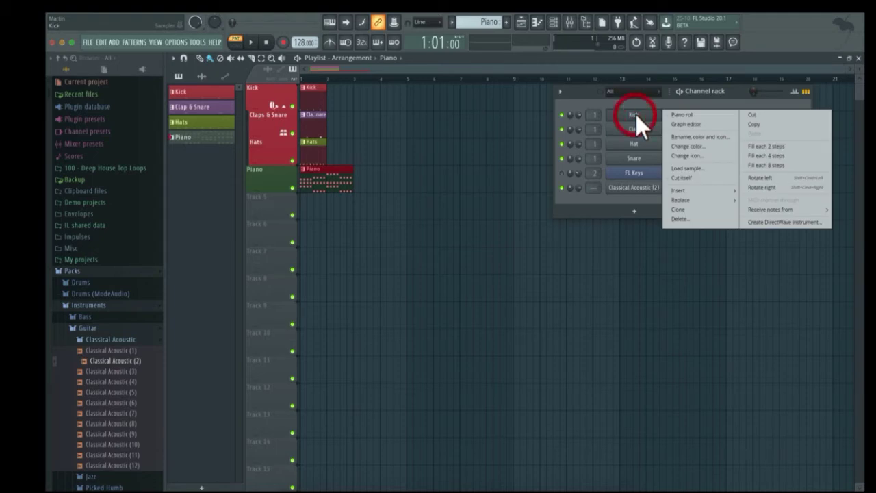
pyautogui.click(770, 146)
pyautogui.rightClick(637, 115)
pyautogui.click(776, 157)
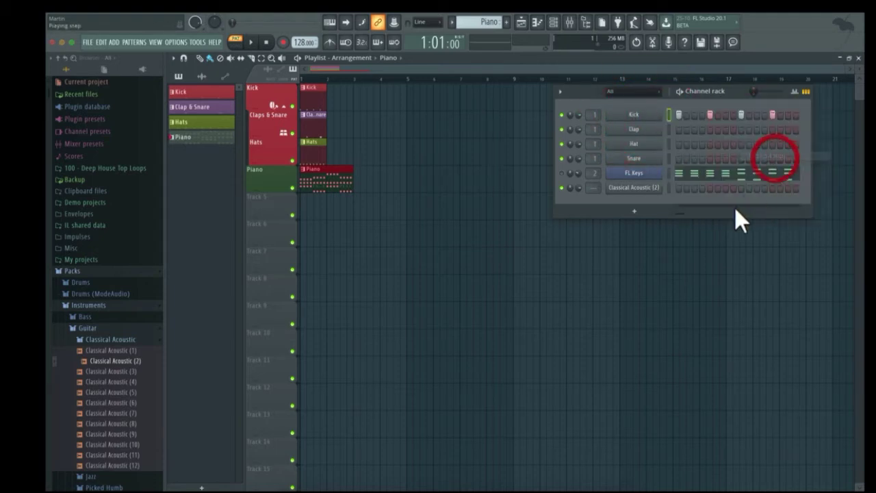
pyautogui.click(683, 115)
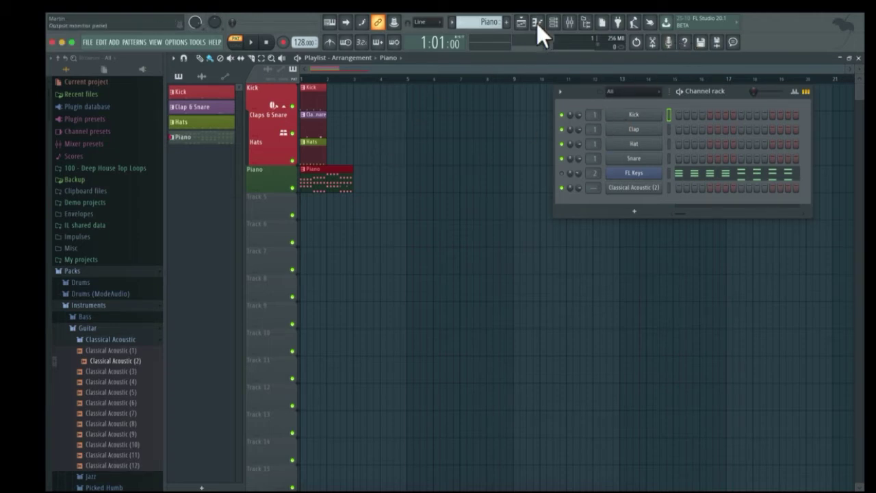
# Create a new pattern named Drums and move the Channel rack towards the middle of the playlist
pyautogui.scroll(-1, 505, 31)
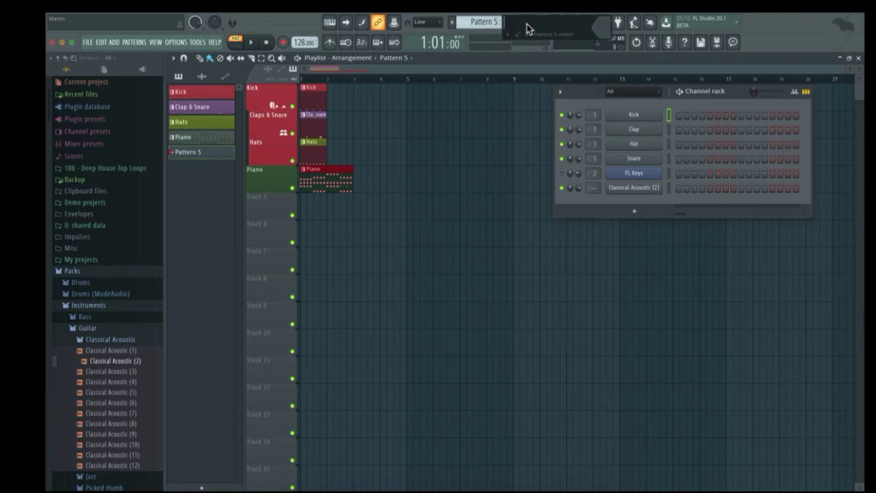
pyautogui.write('Drums')
pyautogui.press('Return')
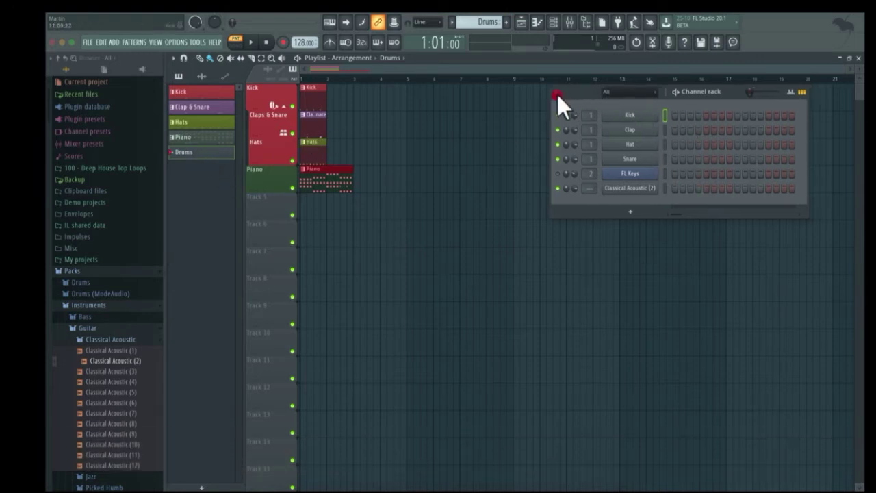
pyautogui.moveTo(557, 94); pyautogui.dragTo(525, 125)
# Try the Kick filled every 2 steps, settle on every 4 steps, and fill the Clap every 8 steps
pyautogui.rightClick(505, 130)
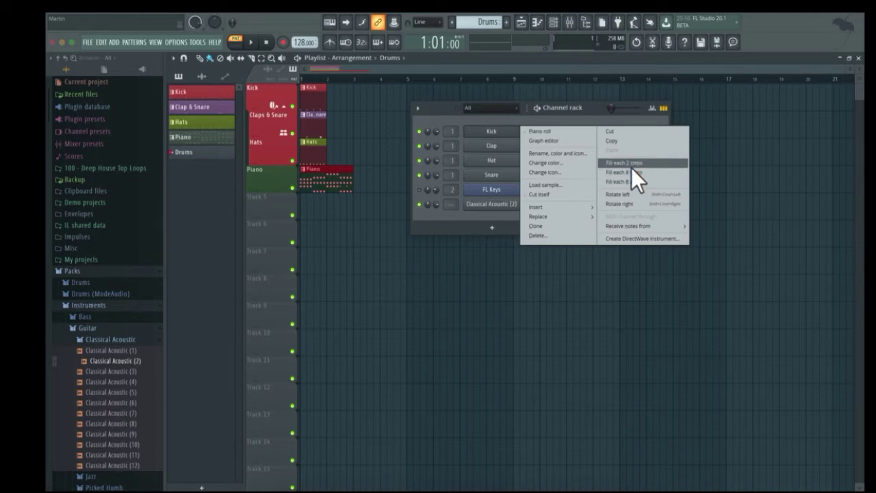
pyautogui.click(634, 162)
pyautogui.rightClick(518, 130)
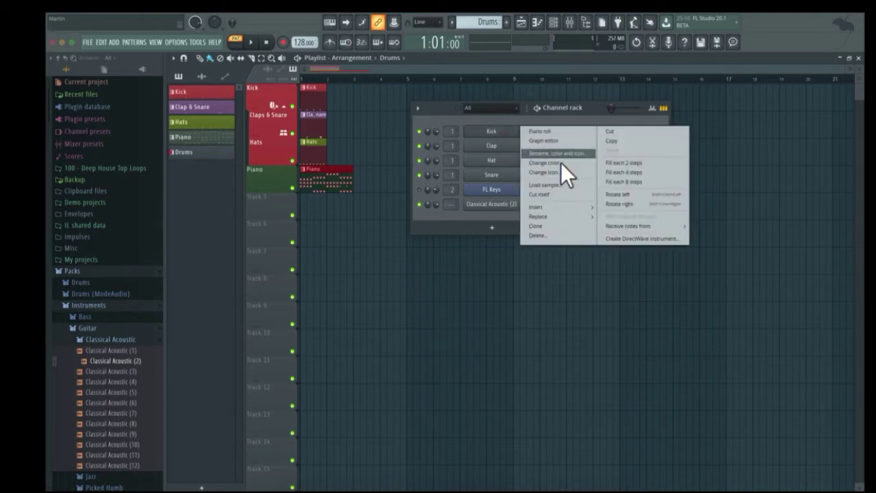
pyautogui.click(631, 172)
pyautogui.rightClick(485, 144)
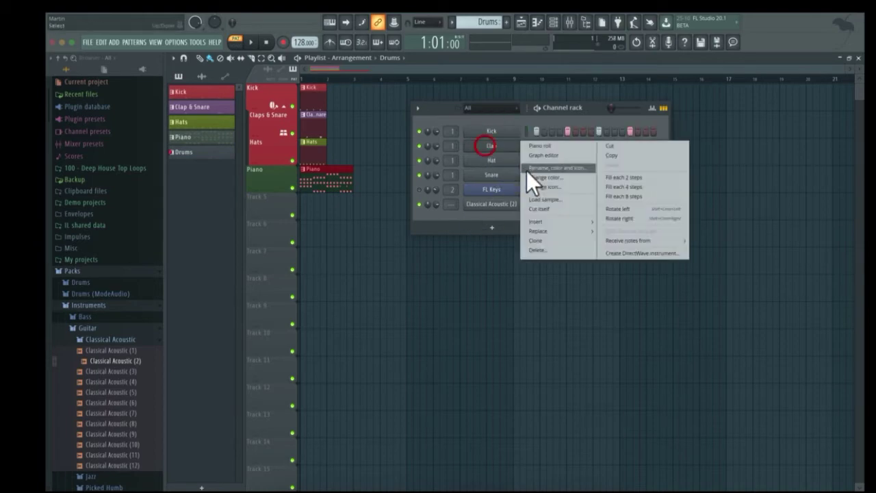
pyautogui.click(624, 195)
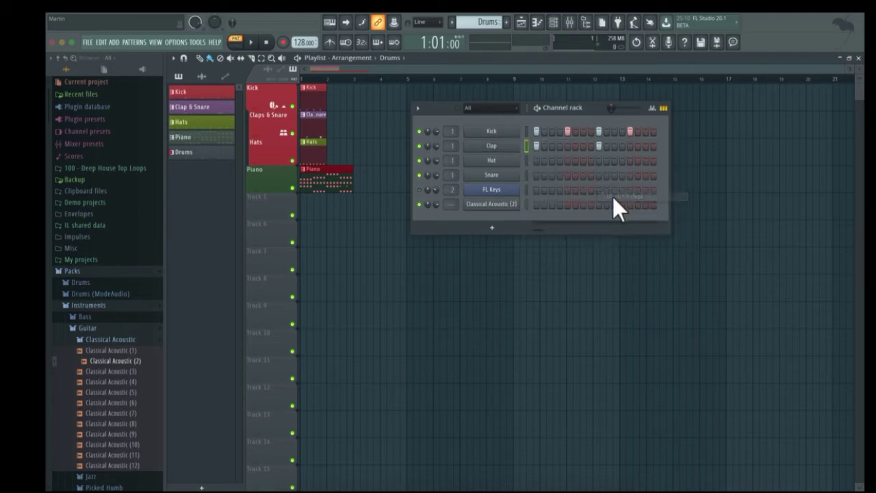
# Fill the Hat channel every 2 steps and the Snare channel every 8 steps in the Drums pattern
pyautogui.rightClick(495, 159)
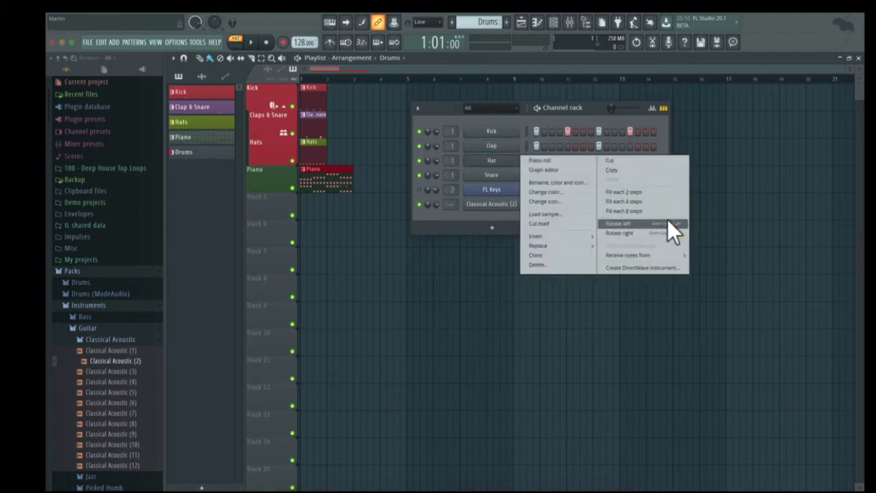
pyautogui.click(650, 192)
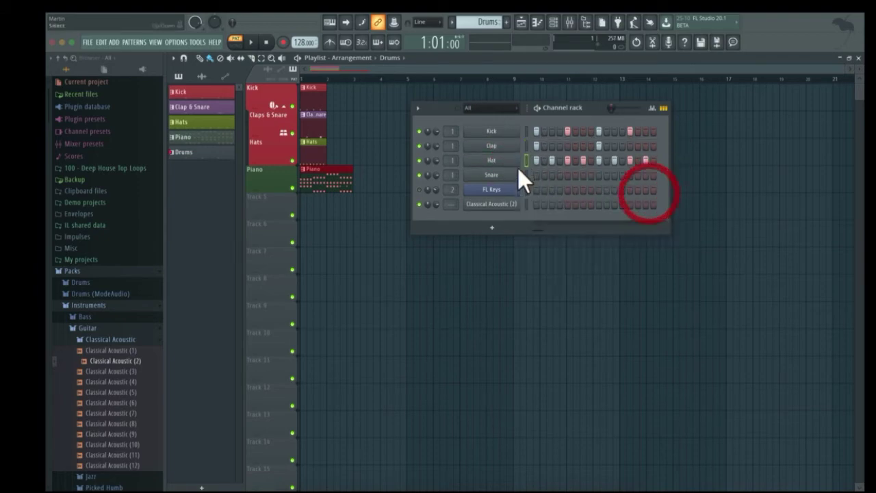
pyautogui.rightClick(518, 170)
pyautogui.click(640, 225)
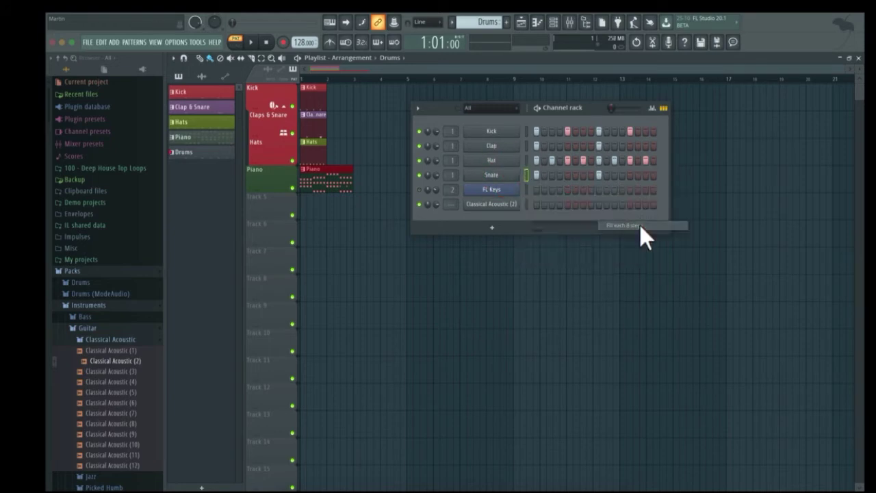
# Play the Drums pattern briefly, and move the Clap and Snare hits to steps 5 and 13
pyautogui.press('space')
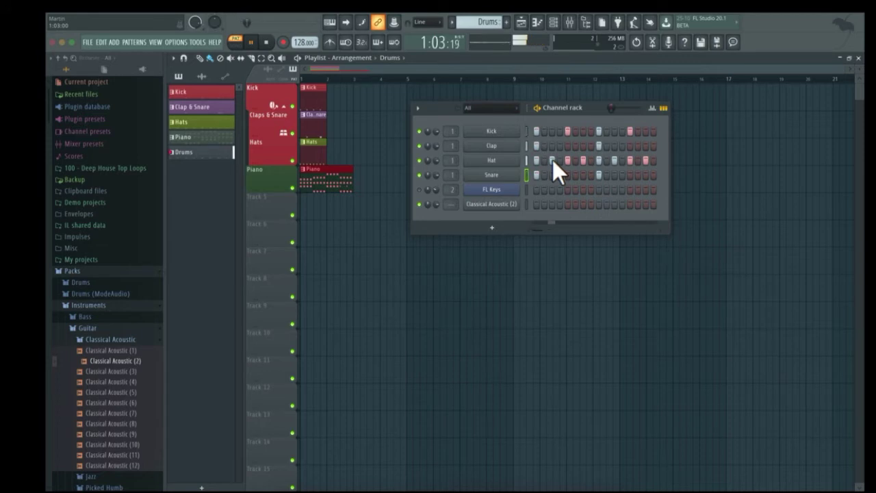
pyautogui.press('space')
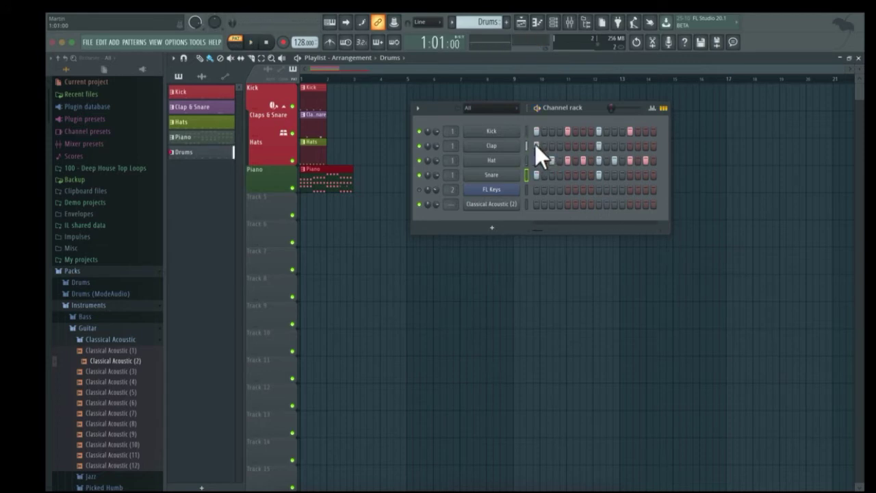
pyautogui.rightClick(537, 146)
pyautogui.rightClick(538, 175)
pyautogui.rightClick(599, 175)
pyautogui.click(567, 145)
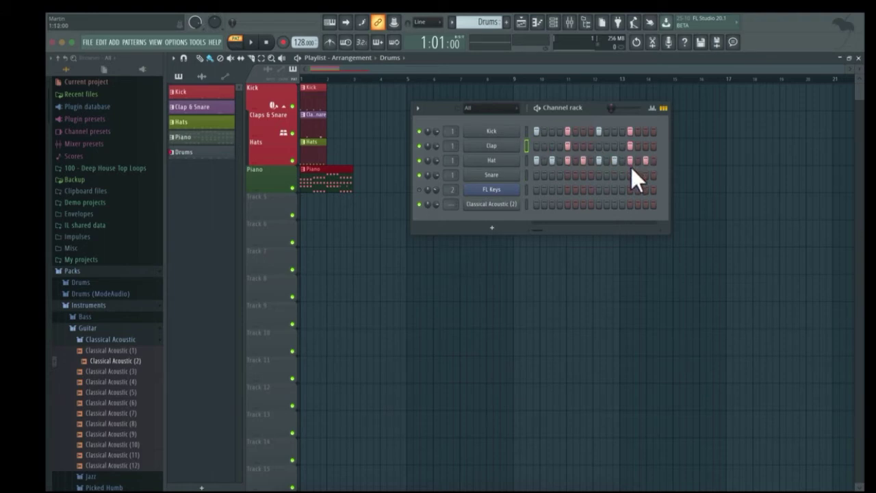
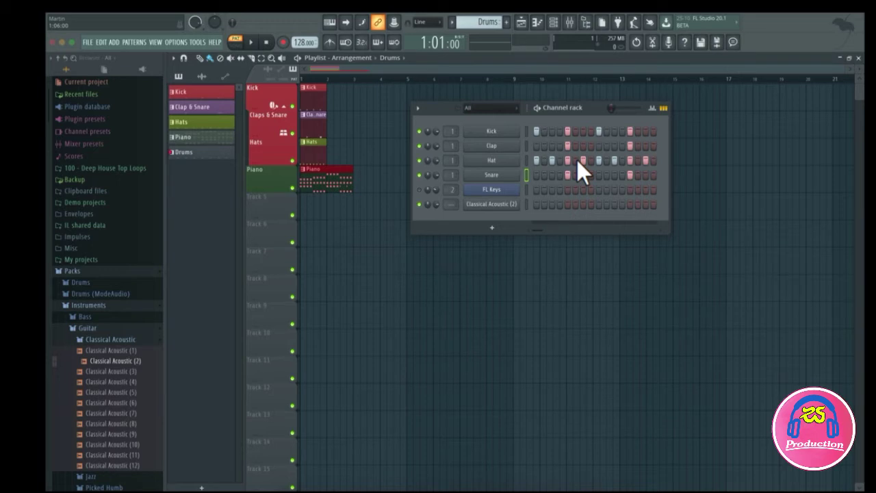
# Look through the channel filter groups available in the Channel rack, keeping all channels displayed
pyautogui.click(470, 108)
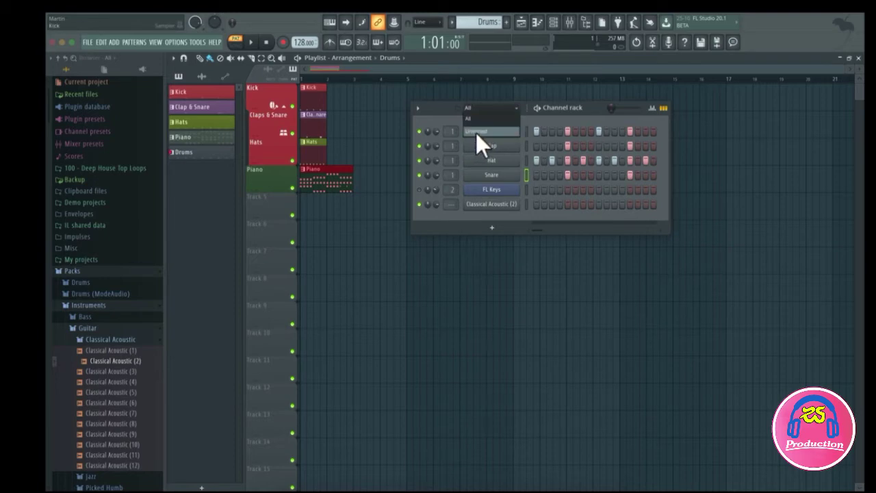
pyautogui.click(484, 106)
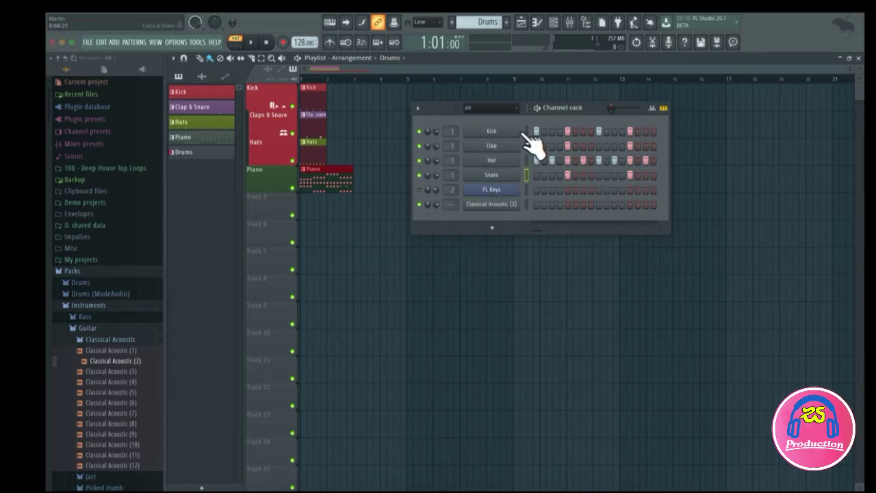
pyautogui.click(492, 108)
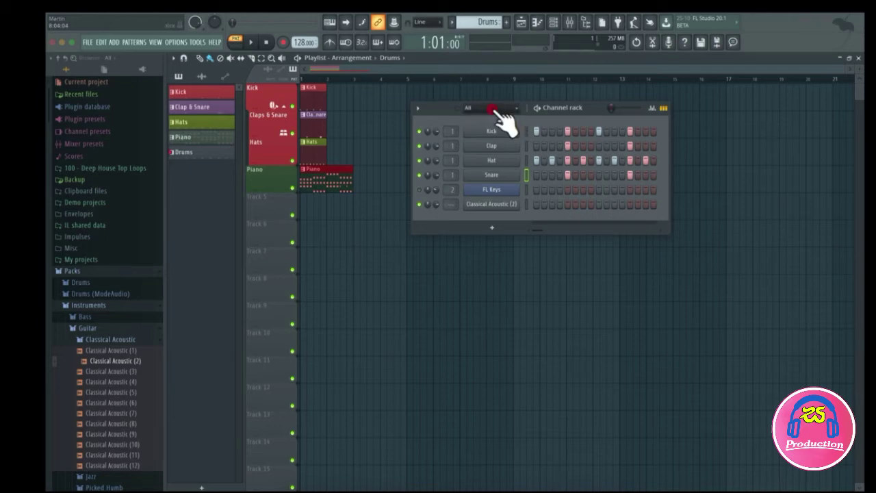
pyautogui.click(489, 108)
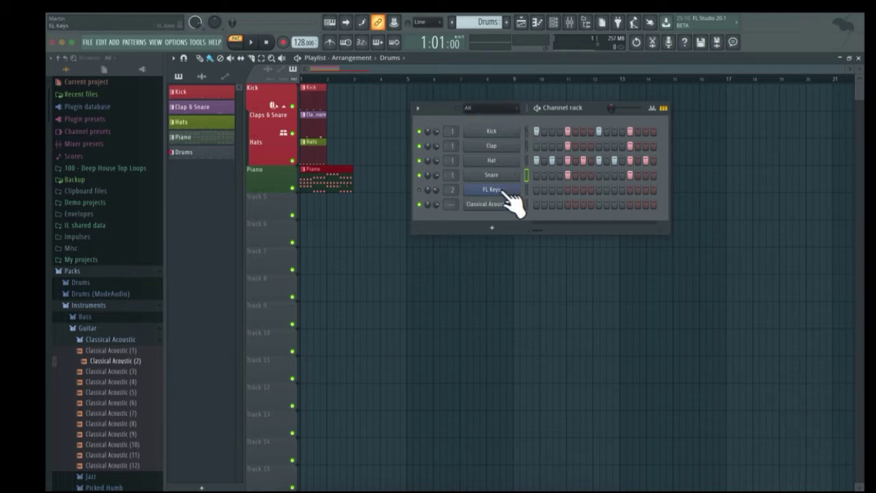
# Select the Kick, Clap, Hat and Snare channels and put them in a filter group named Drums
pyautogui.click(527, 129)
pyautogui.click(526, 130)
pyautogui.click(526, 174)
pyautogui.click(527, 130)
pyautogui.click(526, 130)
pyautogui.click(417, 109)
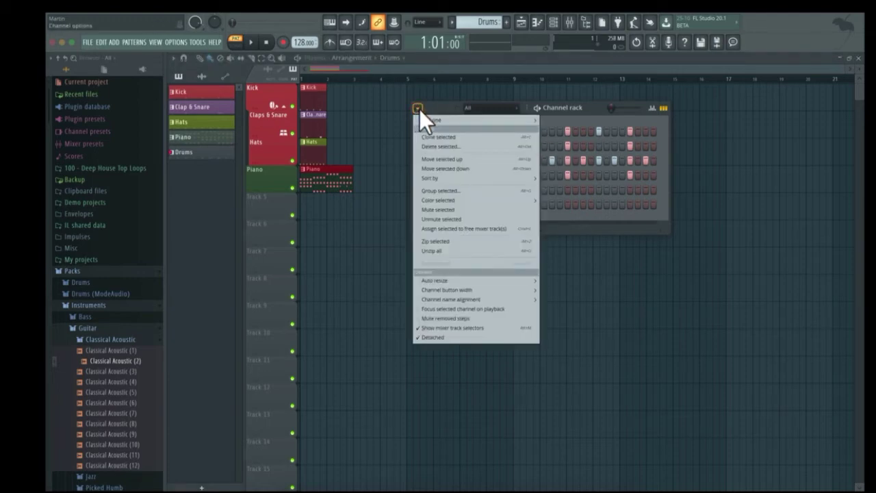
pyautogui.click(442, 191)
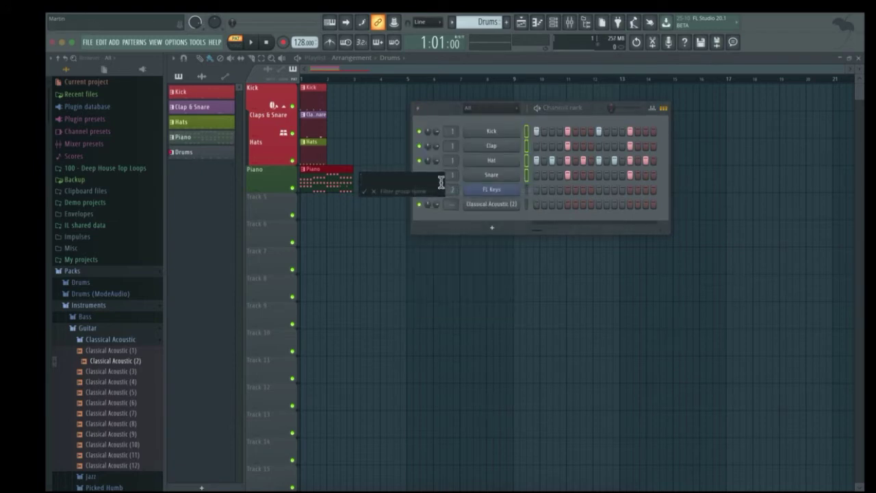
pyautogui.write('Drums')
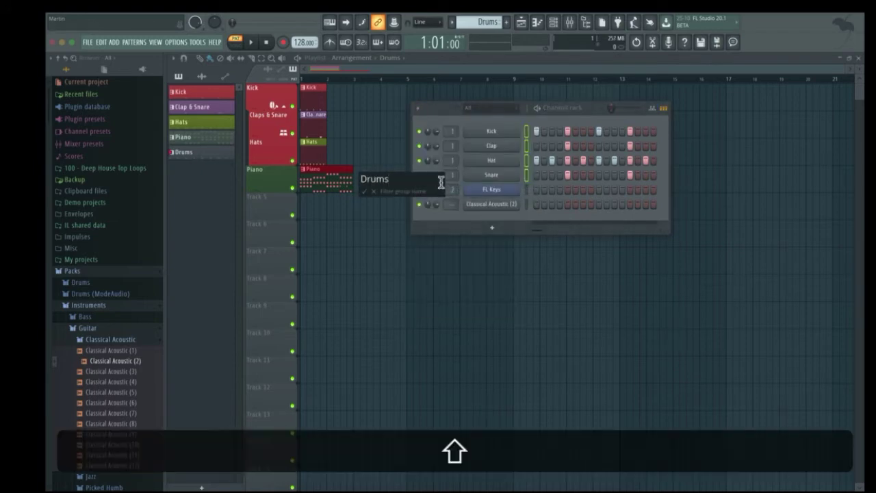
pyautogui.click(365, 191)
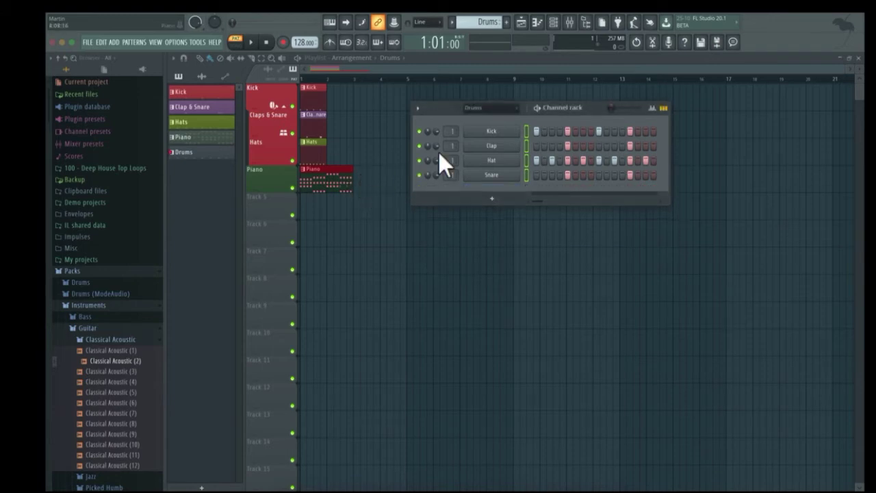
pyautogui.click(478, 109)
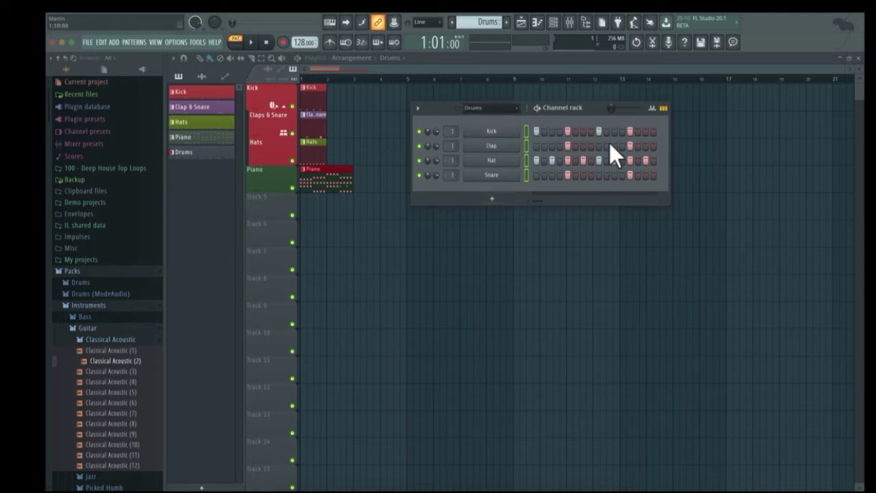
# Toggle the Channel rack's channel filter between All and Drums, finishing with only the Drums group displayed
pyautogui.click(505, 107)
pyautogui.click(478, 118)
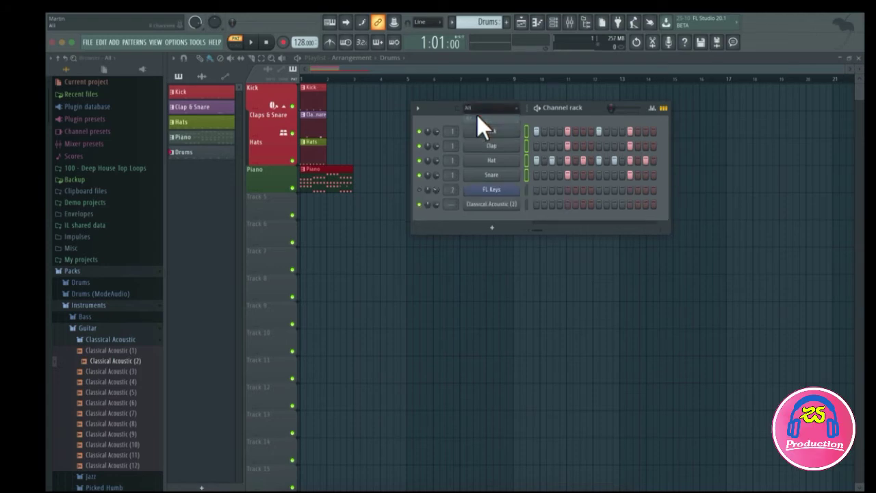
pyautogui.click(488, 108)
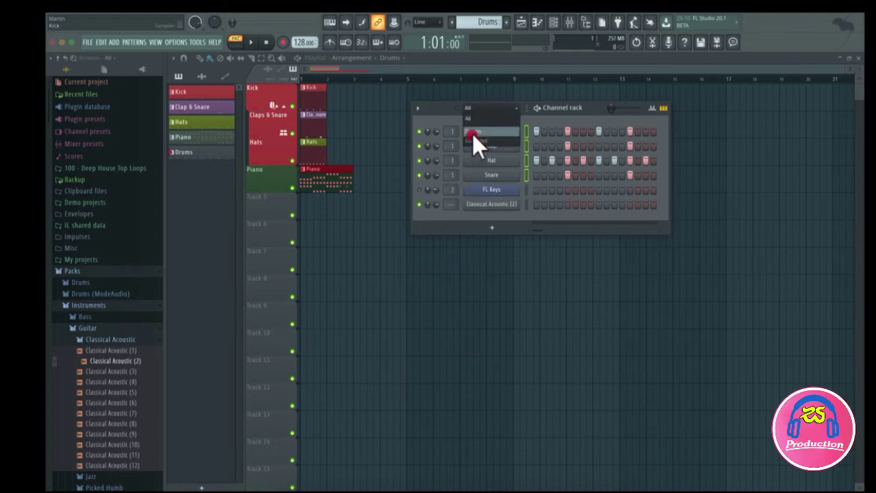
pyautogui.click(473, 133)
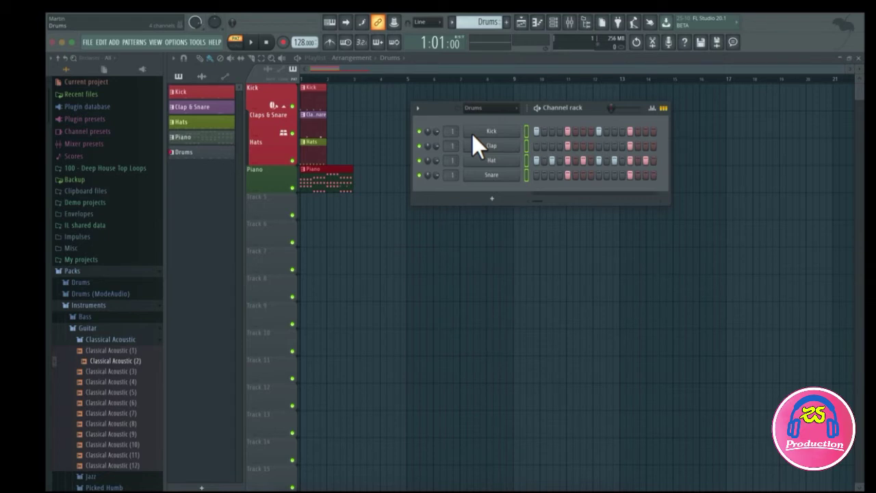
pyautogui.click(490, 108)
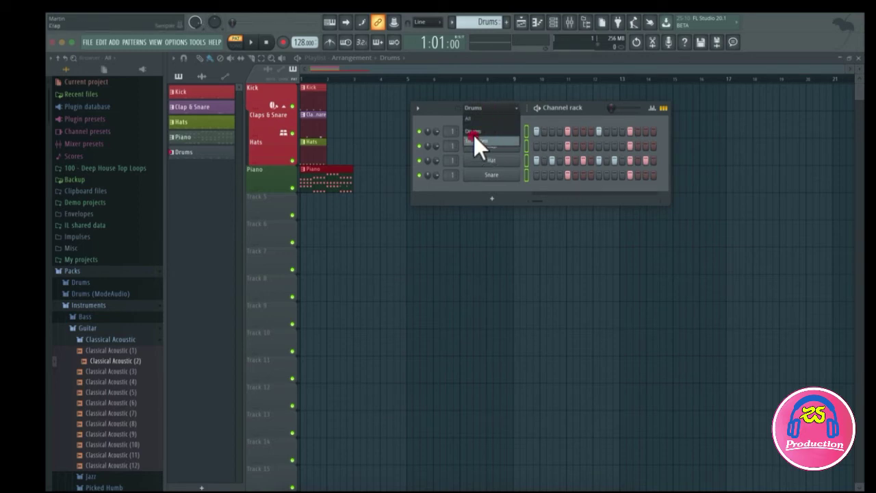
pyautogui.click(477, 118)
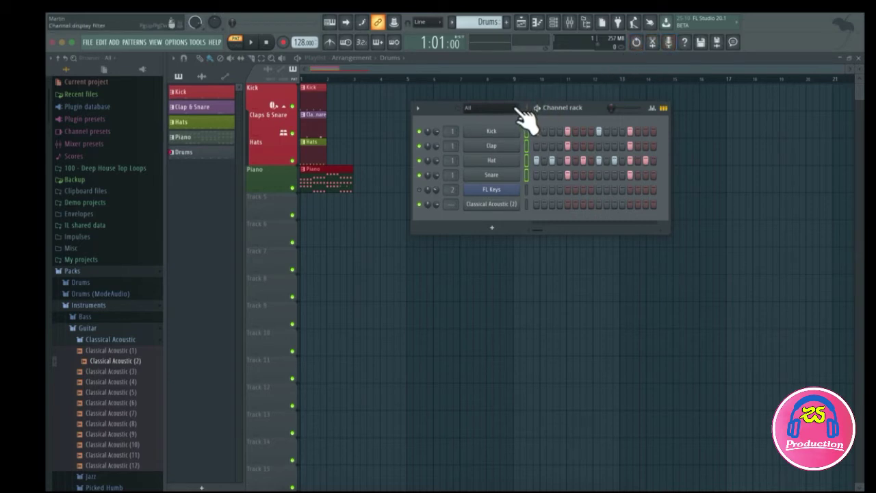
pyautogui.click(518, 108)
pyautogui.click(508, 129)
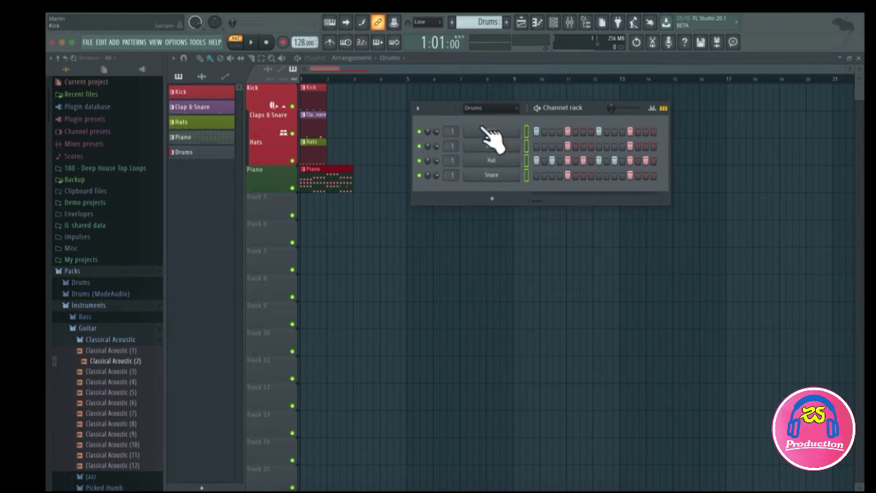
# Colour the selected Kick, Clap, Hat and Snare channels with a gradient from black to bright green
pyautogui.click(418, 108)
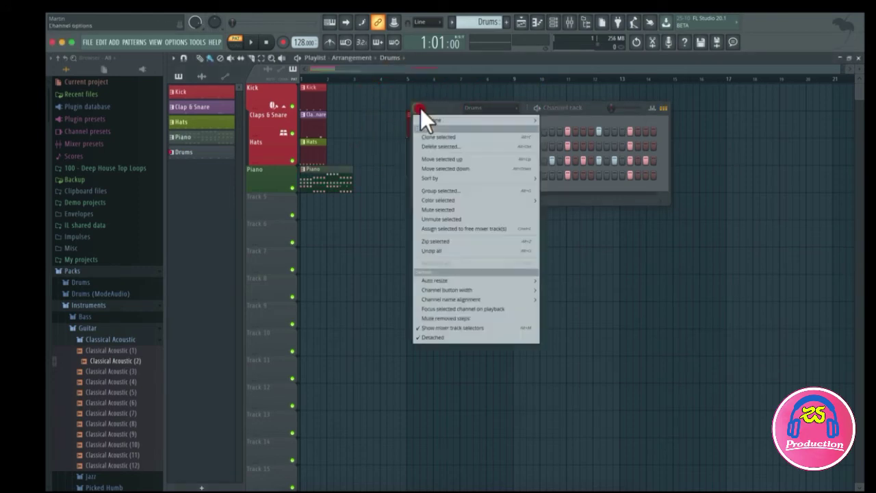
pyautogui.moveTo(456, 199)
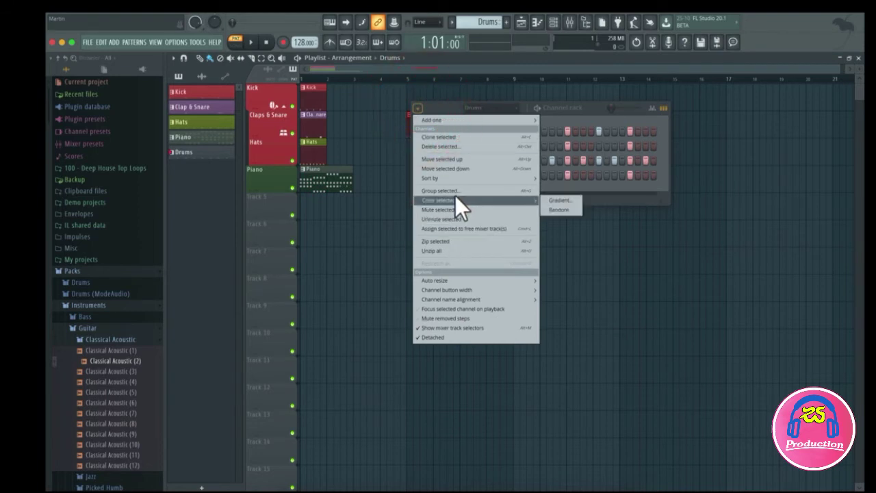
pyautogui.click(567, 202)
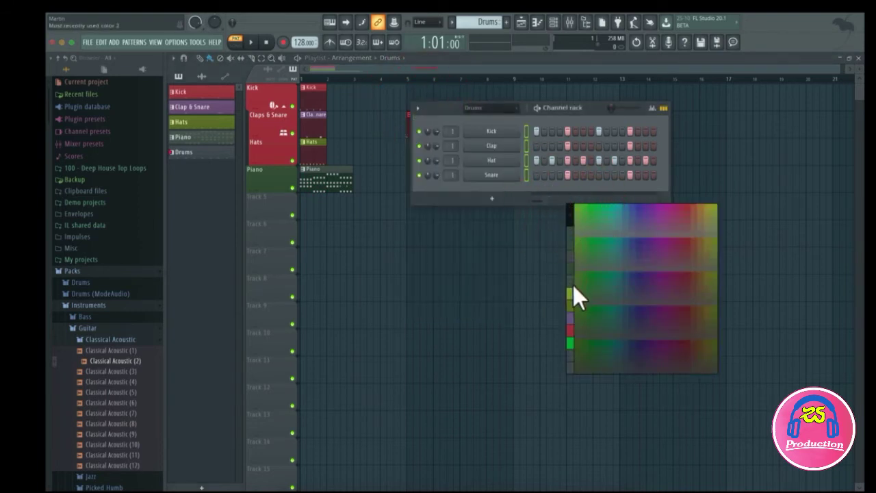
pyautogui.click(571, 212)
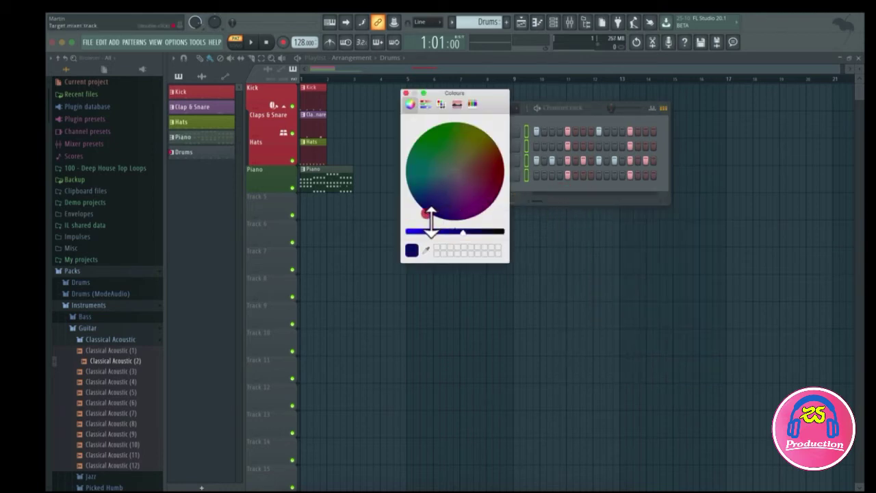
pyautogui.moveTo(470, 221); pyautogui.dragTo(490, 225)
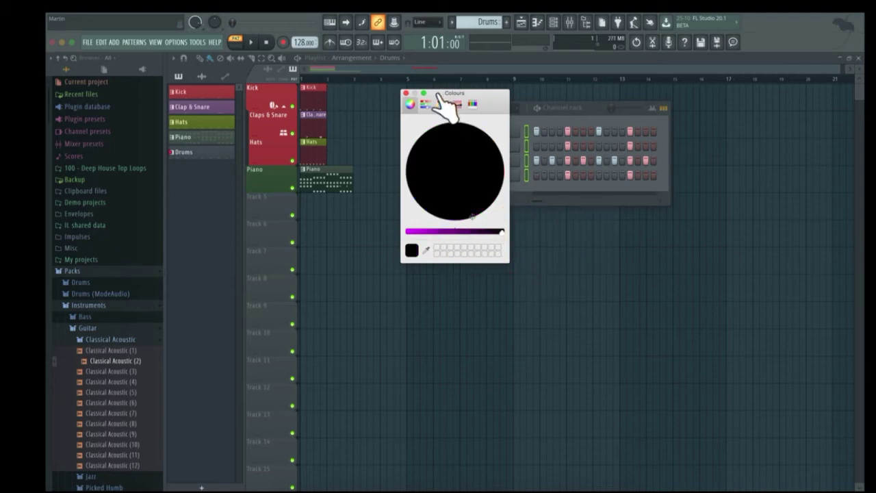
pyautogui.click(406, 93)
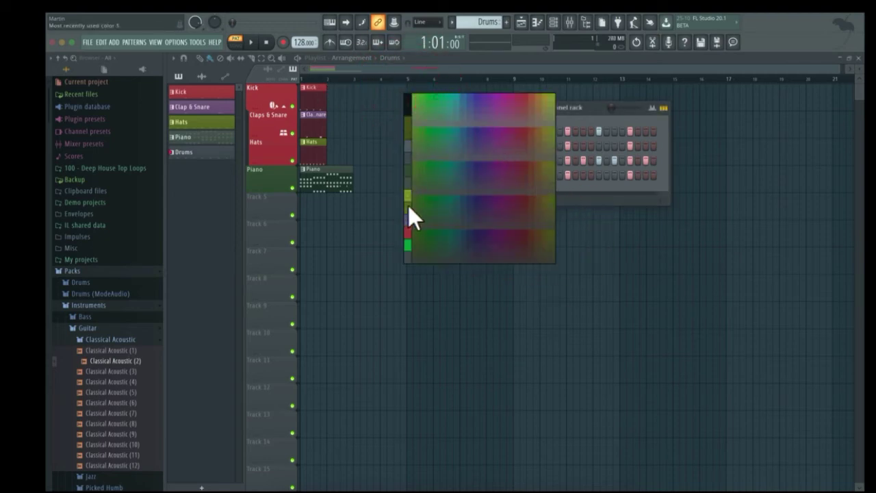
pyautogui.click(407, 241)
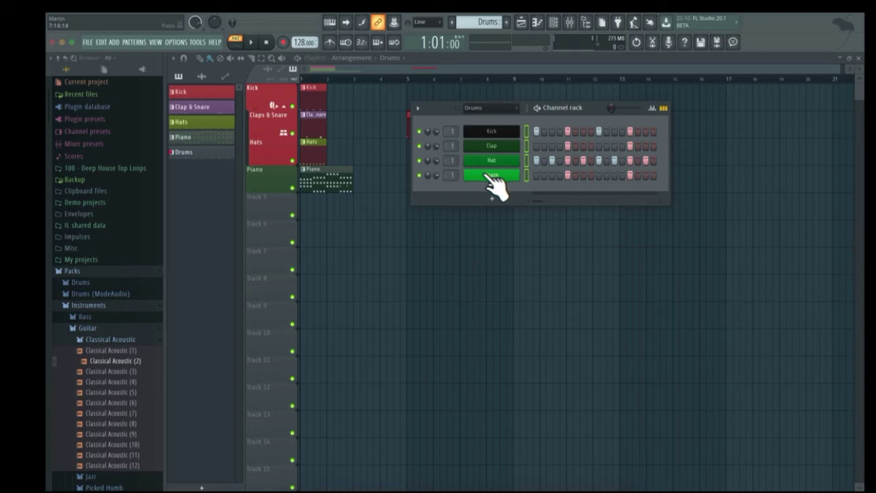
# Display all channels, compare them with the Drums filter group, and return the channel filter to All
pyautogui.click(476, 110)
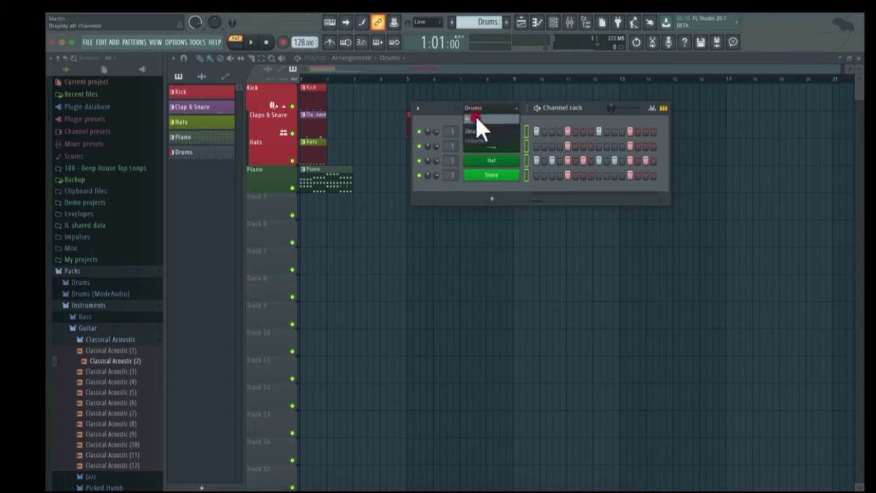
pyautogui.click(475, 121)
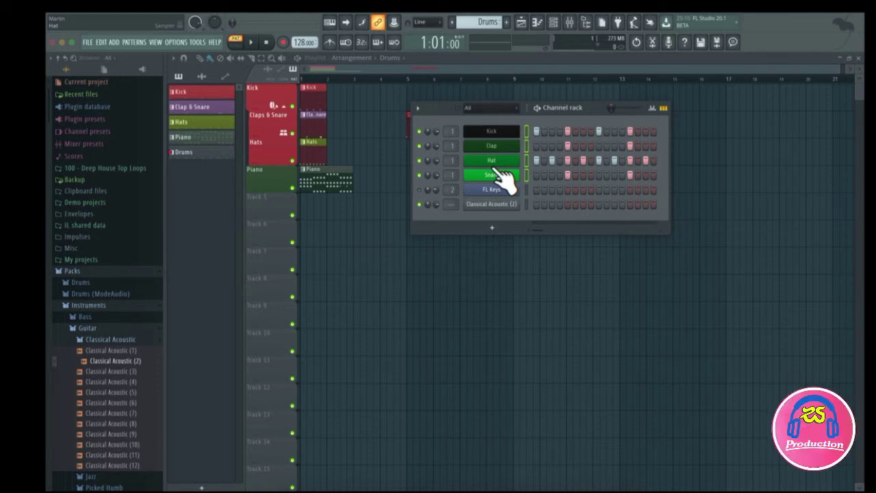
pyautogui.click(493, 108)
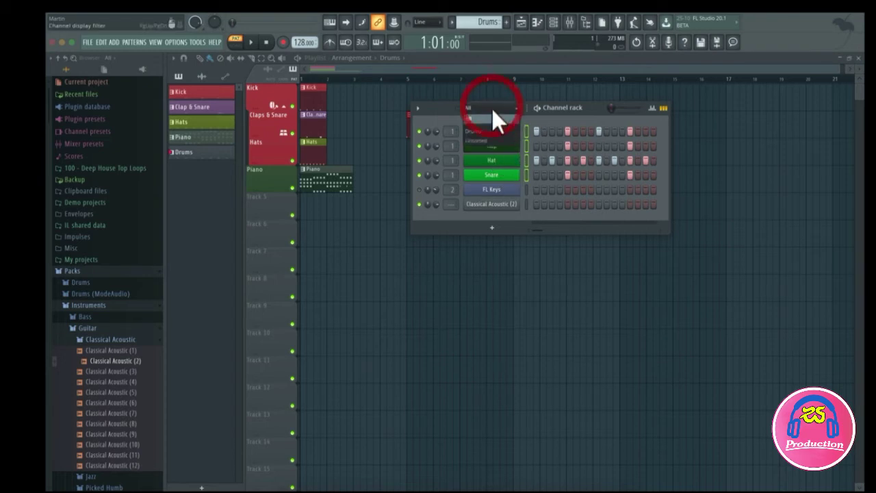
pyautogui.click(486, 130)
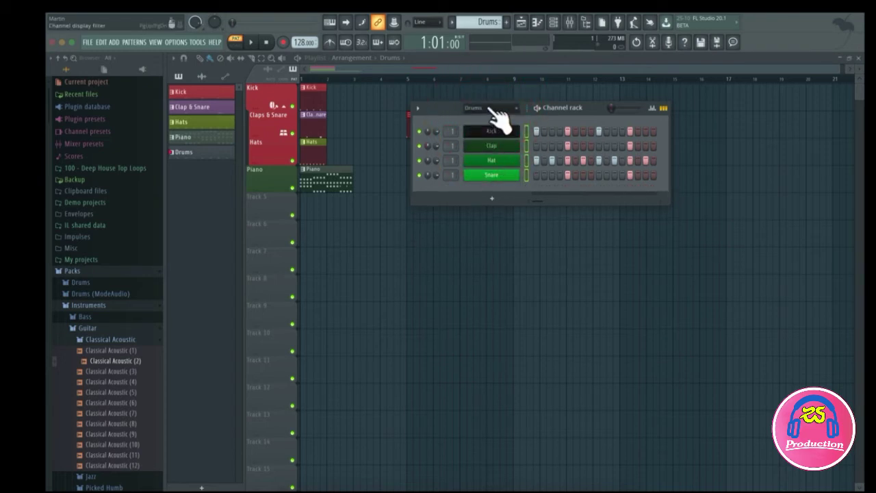
pyautogui.click(486, 107)
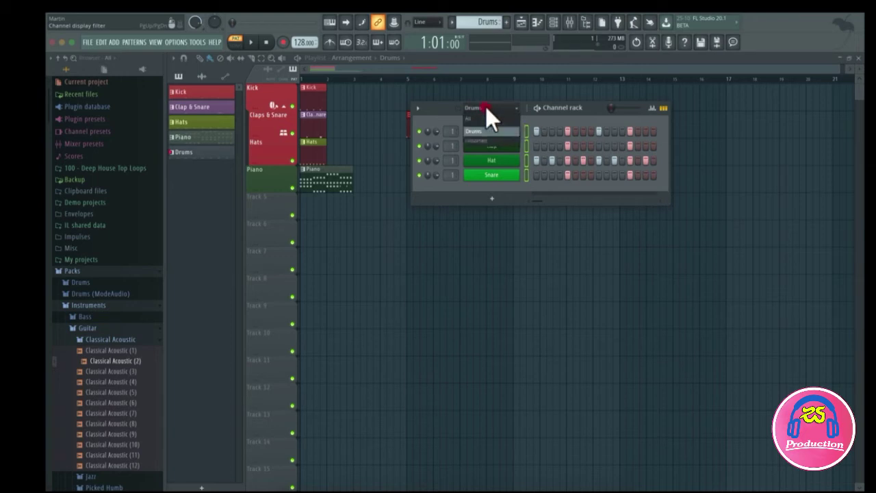
pyautogui.click(486, 108)
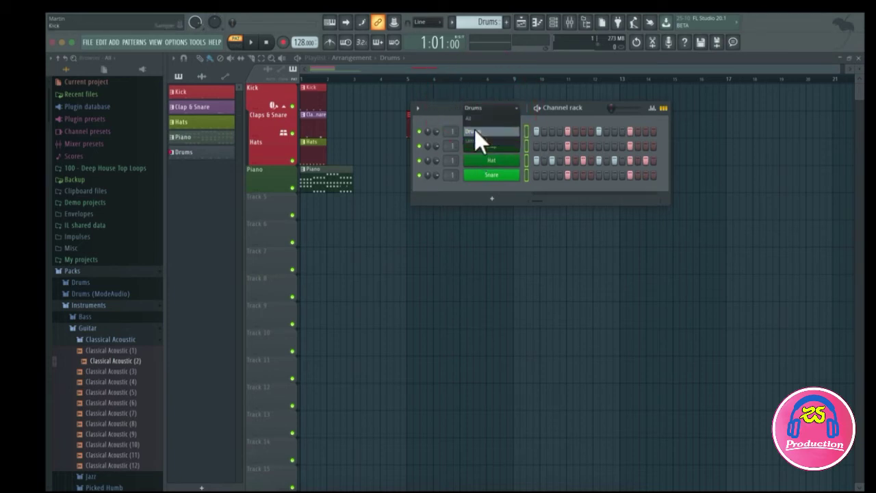
pyautogui.click(473, 117)
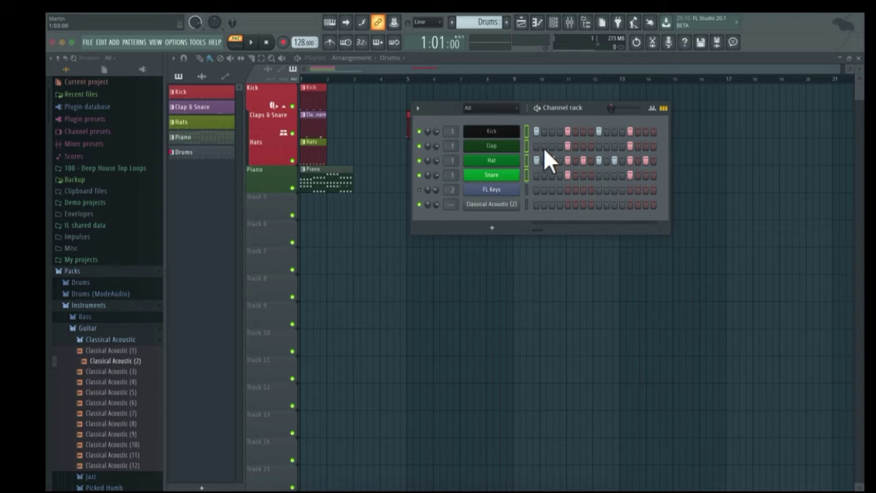
pyautogui.click(494, 124)
pyautogui.click(491, 113)
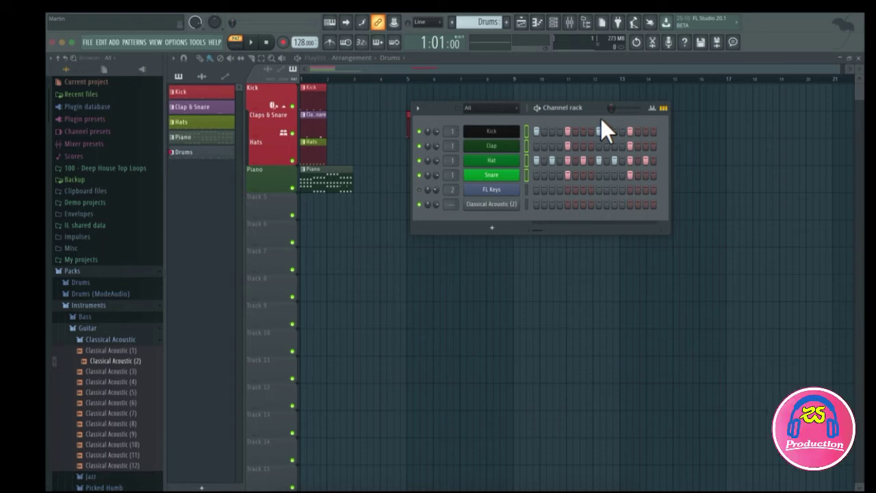
# Move the Channel rack window over about bars 8 to 17 of the Playlist, keeping its channel filter on All
pyautogui.moveTo(591, 109); pyautogui.dragTo(664, 87)
pyautogui.rightClick(424, 121)
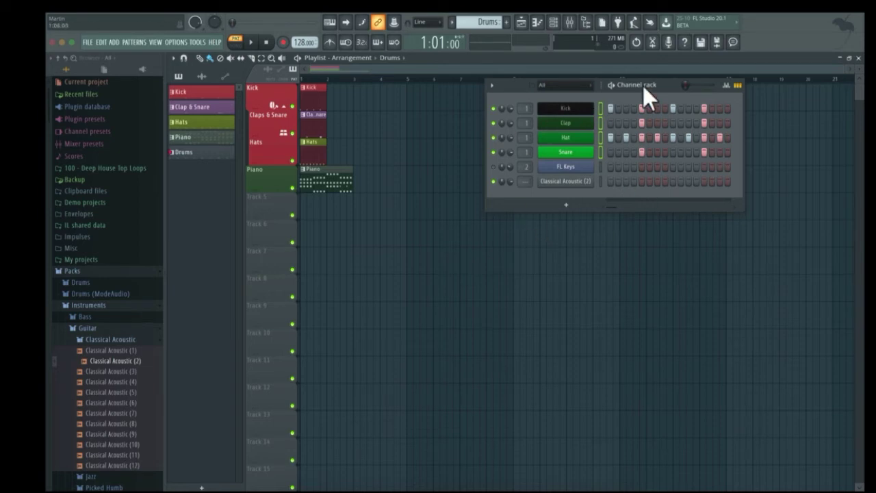
pyautogui.click(541, 85)
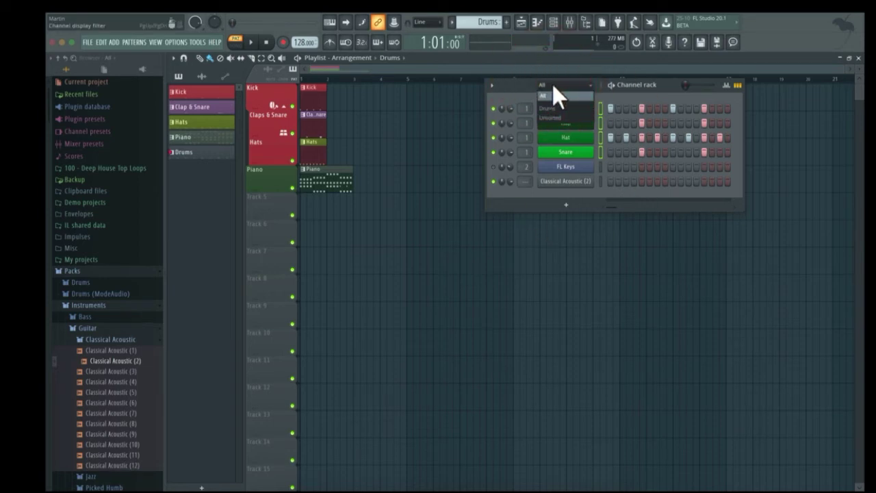
pyautogui.click(548, 91)
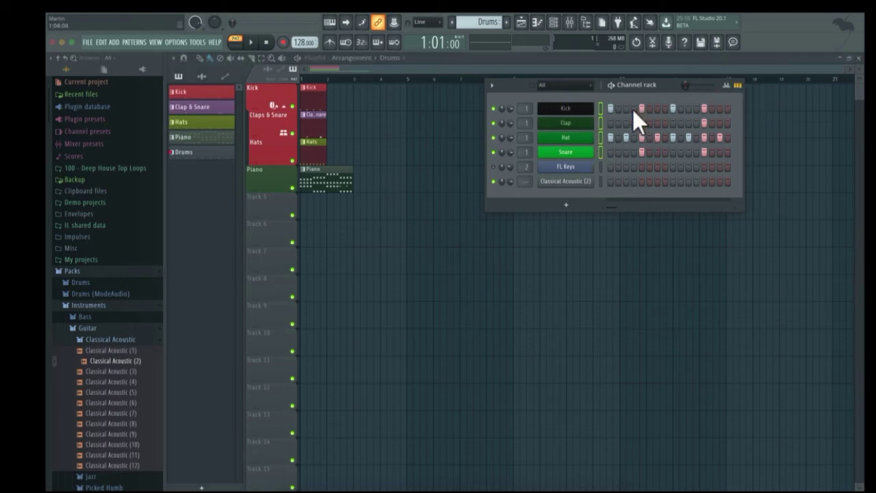
# Show the Channel rack's graph editor and view the step velocities of the Hat and Clap channels
pyautogui.click(727, 86)
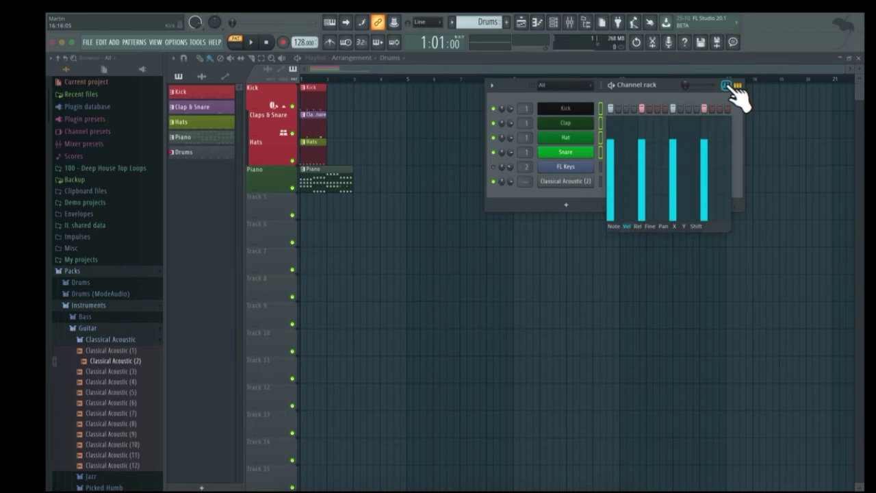
pyautogui.click(651, 99)
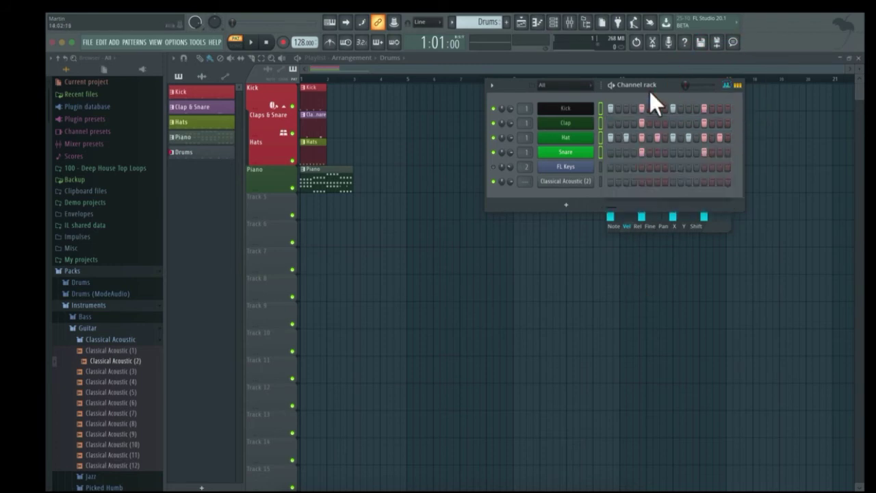
pyautogui.click(600, 138)
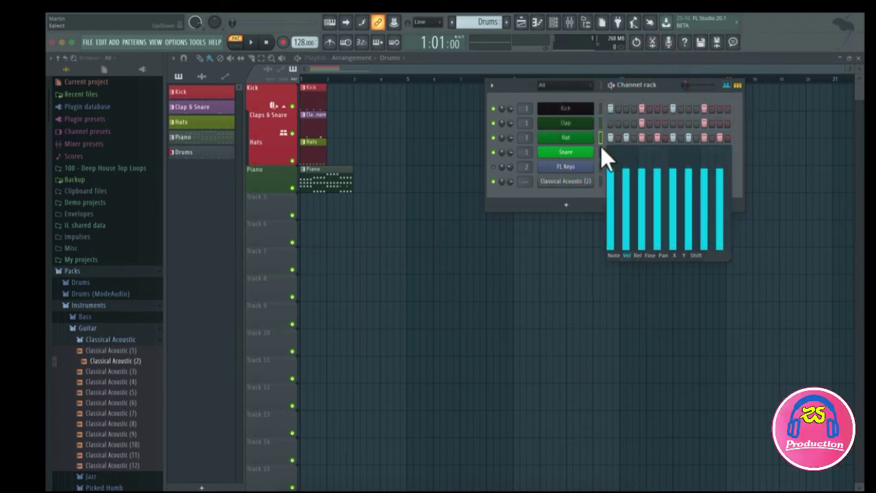
pyautogui.click(600, 123)
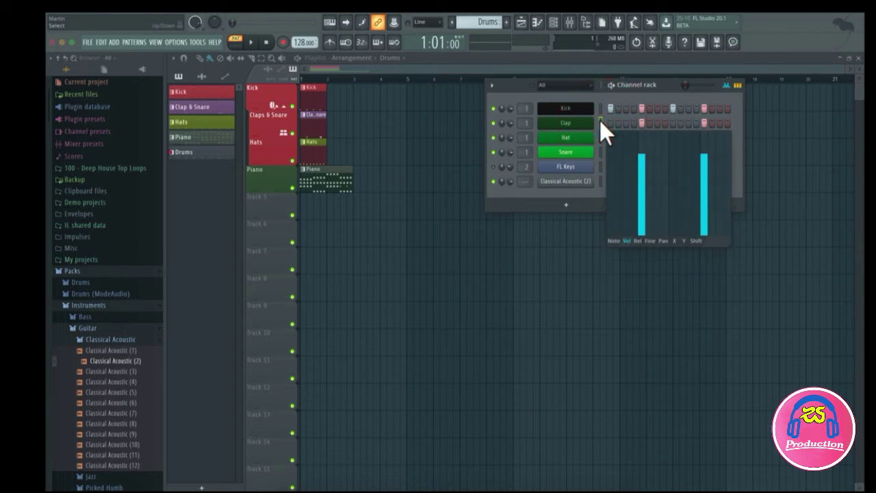
# Add a small Shift offset to the Clap hits on steps 5 and 13 and play the Drums pattern
pyautogui.click(696, 240)
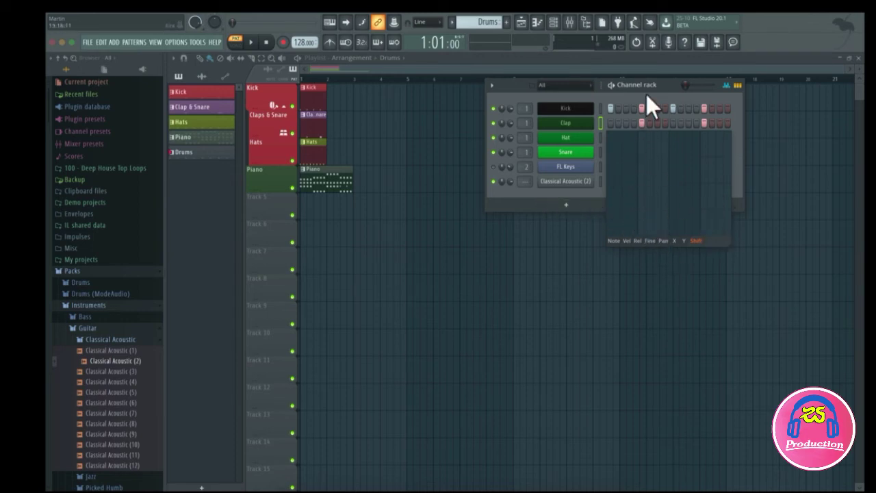
pyautogui.moveTo(644, 227); pyautogui.dragTo(642, 218)
pyautogui.click(705, 221)
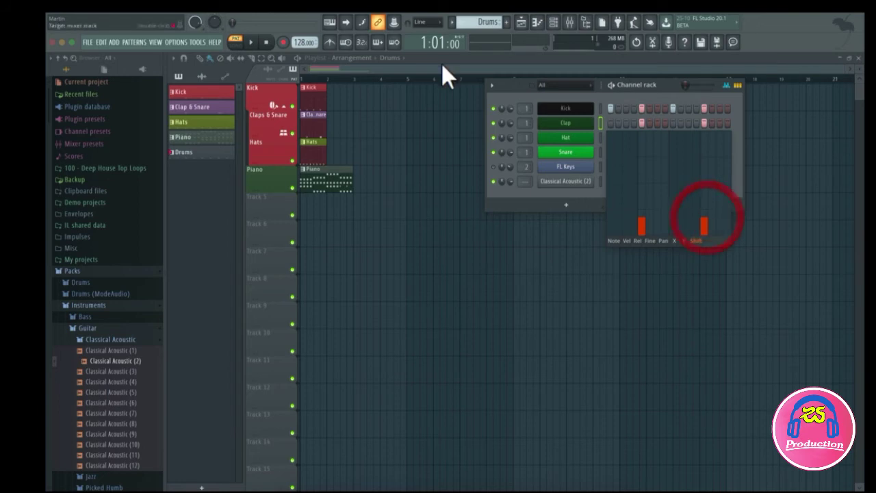
pyautogui.press('space')
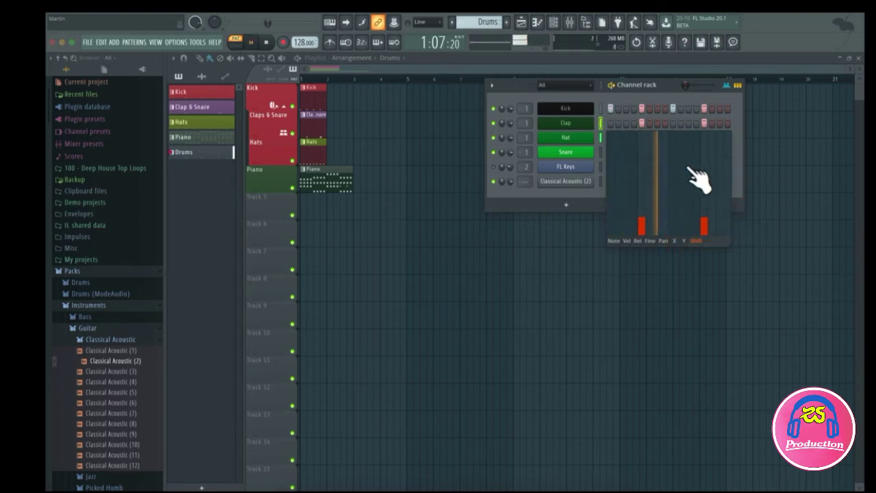
# Raise the Shift of the Clap hit on step 5 to about three quarters of the graph height and replay the pattern
pyautogui.moveTo(651, 223); pyautogui.dragTo(651, 179)
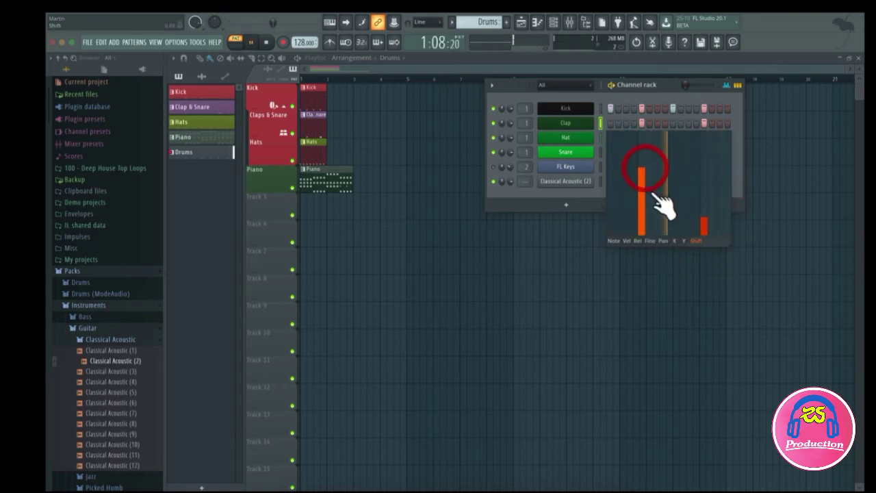
pyautogui.press('space')
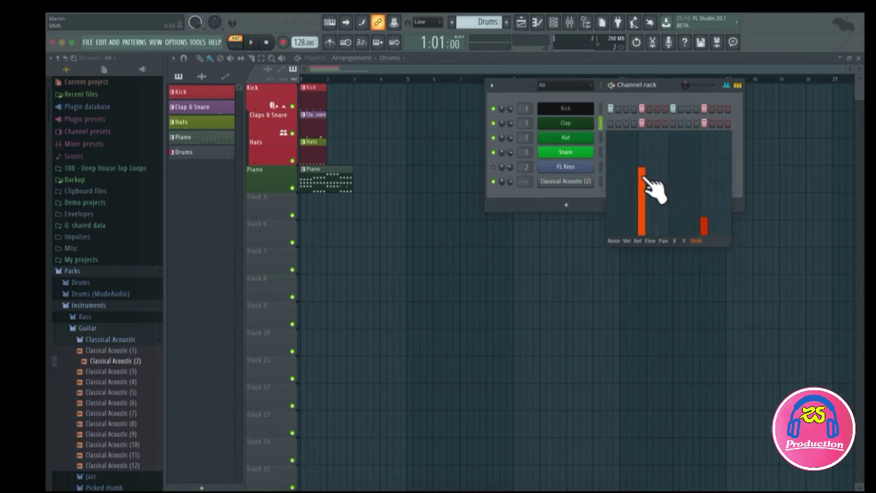
pyautogui.moveTo(648, 170)
pyautogui.mouseDown()
pyautogui.moveTo(651, 137)
pyautogui.moveTo(645, 157)
pyautogui.mouseUp()
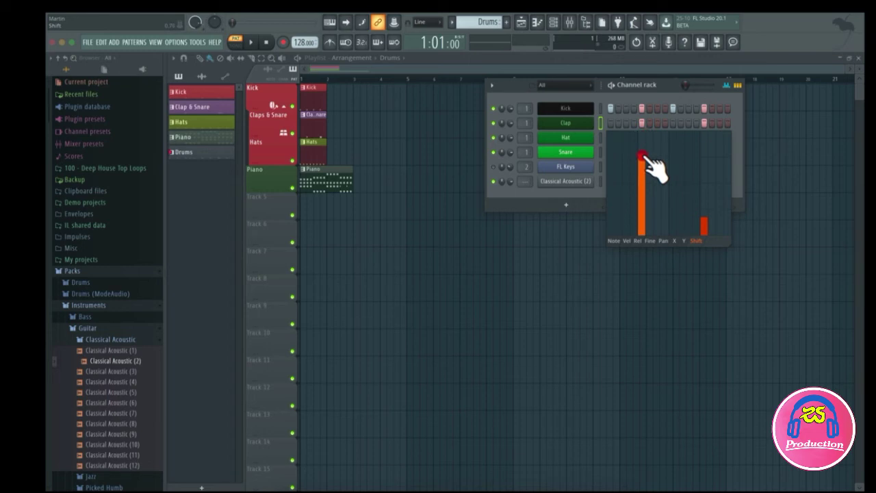
pyautogui.press('space')
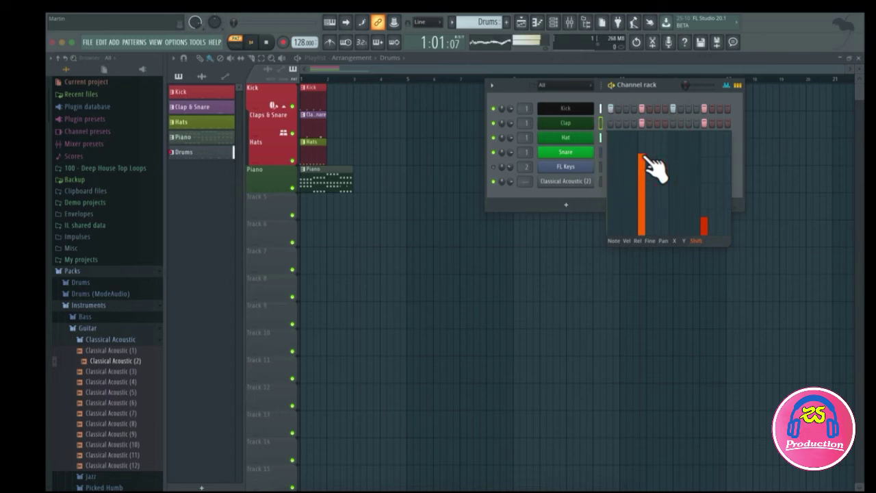
# Reduce the Shift of the Clap hits on steps 5 and 13 to a slight offset of about a tenth of the graph height
pyautogui.moveTo(652, 168); pyautogui.dragTo(651, 236)
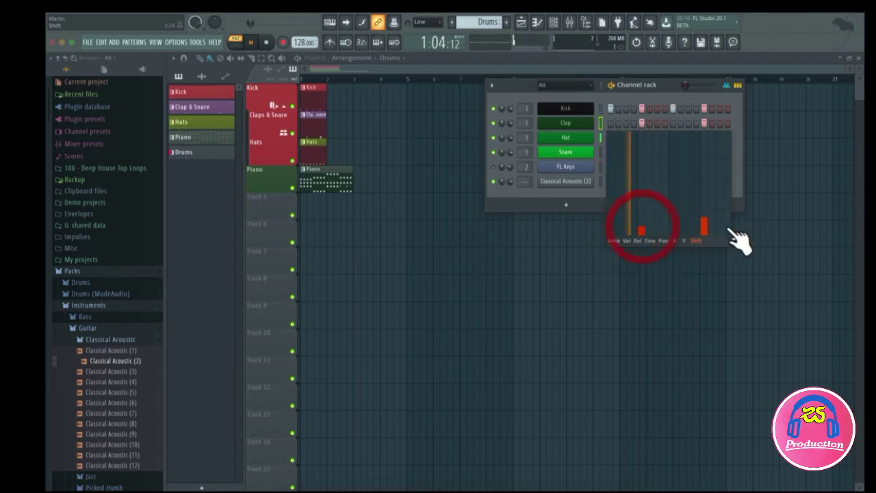
pyautogui.moveTo(715, 232); pyautogui.dragTo(710, 243)
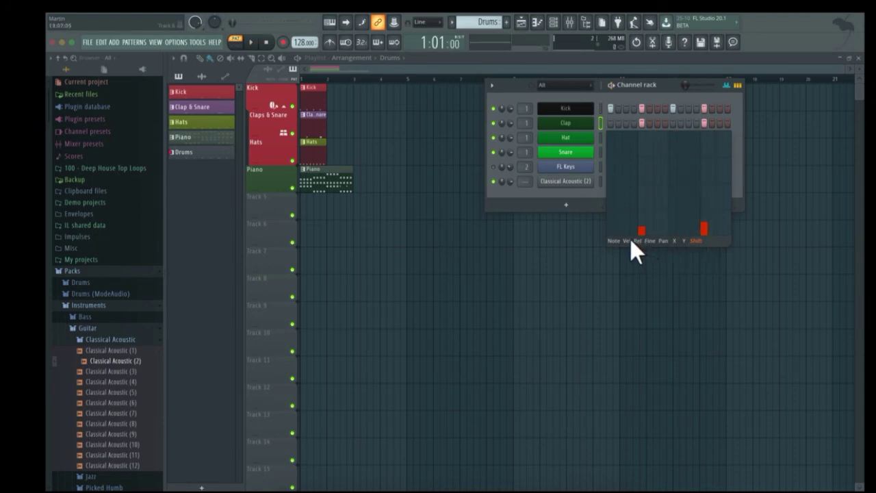
# Lower the Hat velocities on steps 1, 5, 9 and 15 to about half the graph height and step 13 to about a quarter
pyautogui.click(628, 240)
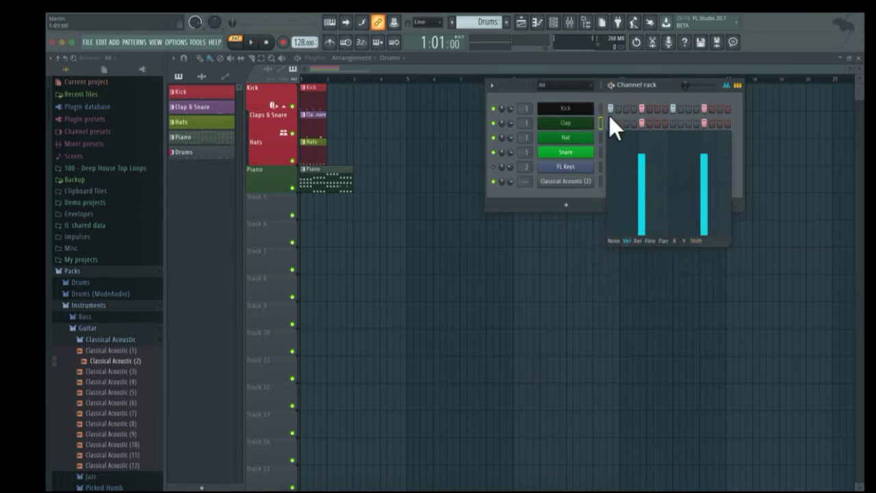
pyautogui.click(601, 138)
pyautogui.moveTo(611, 198)
pyautogui.mouseDown()
pyautogui.moveTo(611, 214)
pyautogui.moveTo(610, 197)
pyautogui.moveTo(642, 202)
pyautogui.mouseUp()
pyautogui.click(674, 199)
pyautogui.moveTo(704, 205); pyautogui.dragTo(701, 220)
pyautogui.click(720, 199)
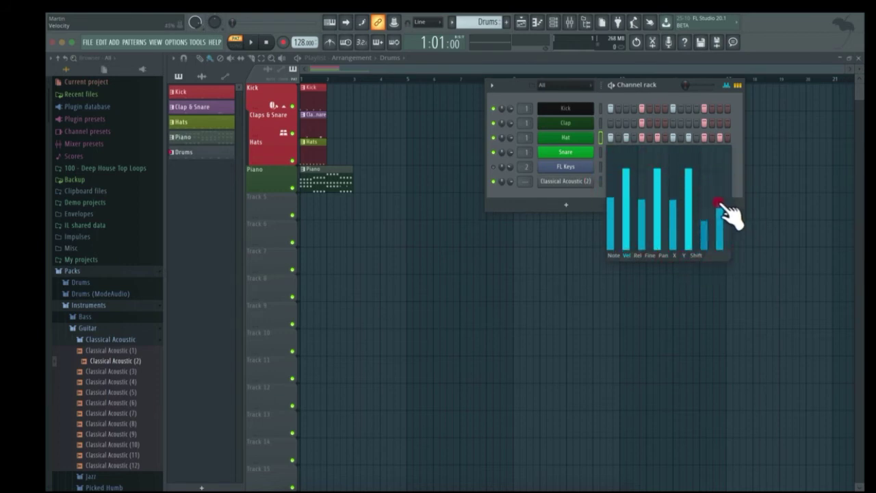
# Play the Drums pattern while setting Hat velocities to about half height on steps 5 and 13 and three quarters on steps 3 and 15
pyautogui.moveTo(646, 206); pyautogui.dragTo(642, 184)
pyautogui.press('space')
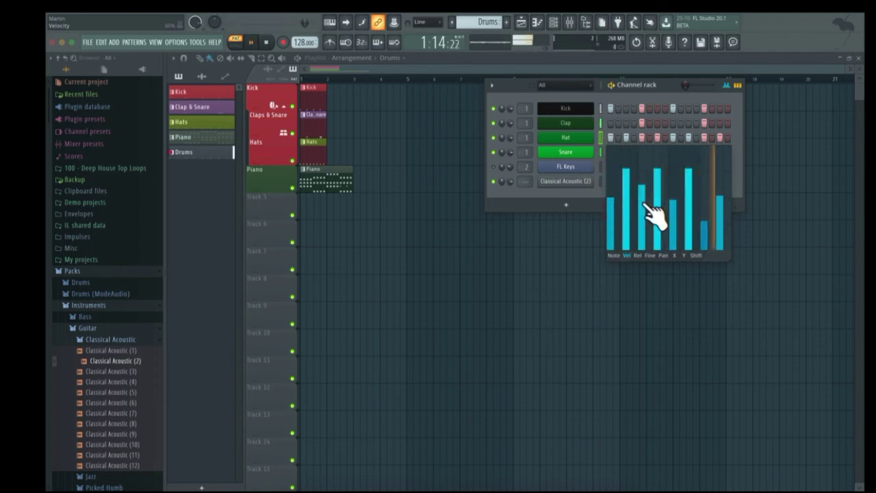
pyautogui.click(629, 195)
pyautogui.click(626, 171)
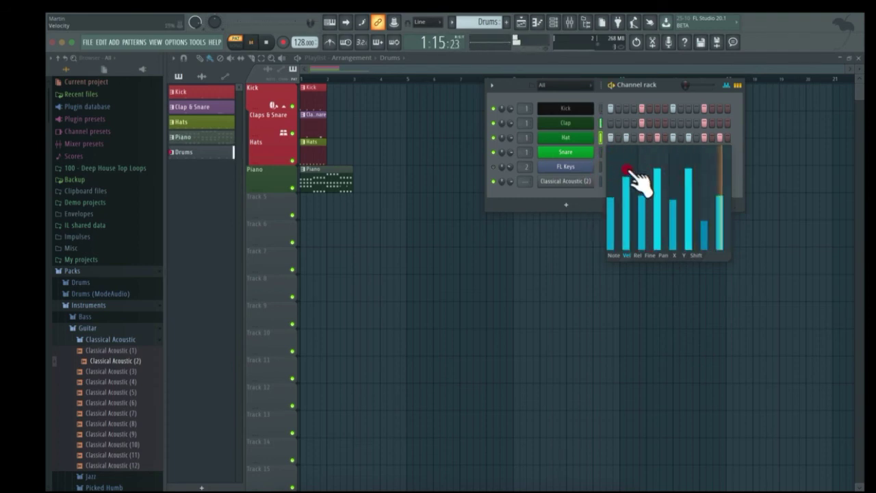
pyautogui.click(704, 202)
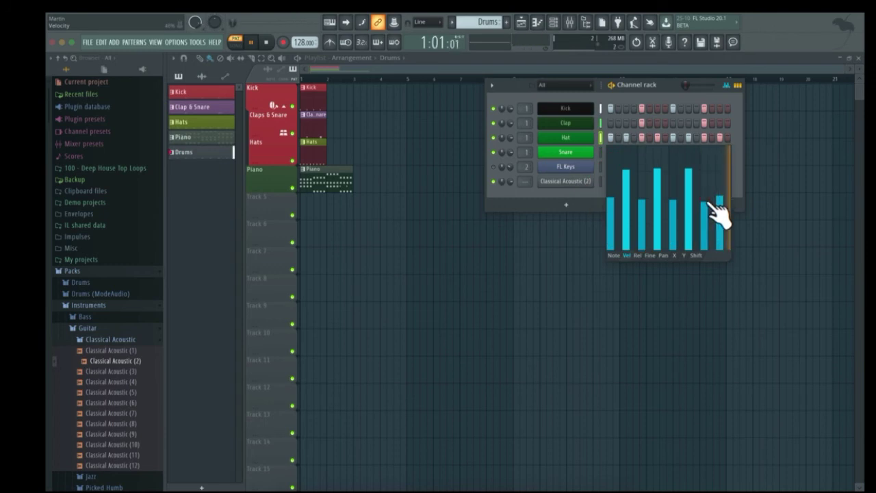
pyautogui.click(723, 182)
pyautogui.click(720, 172)
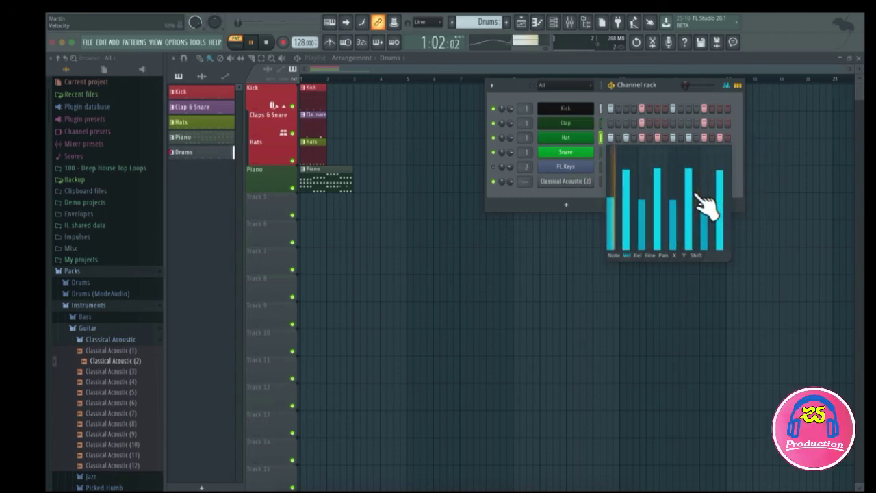
pyautogui.press('space')
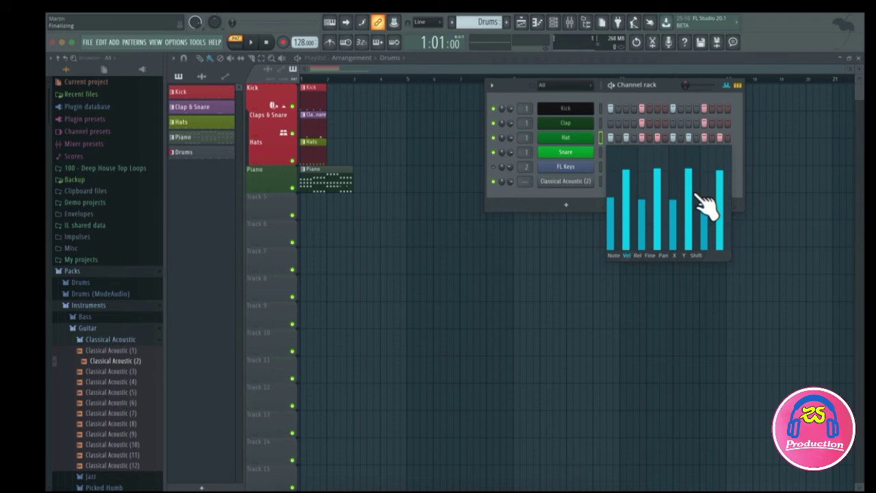
# Hide the graph editor, then zip the selected Kick, Clap, Hat and Snare channels in the Channel rack
pyautogui.click(582, 202)
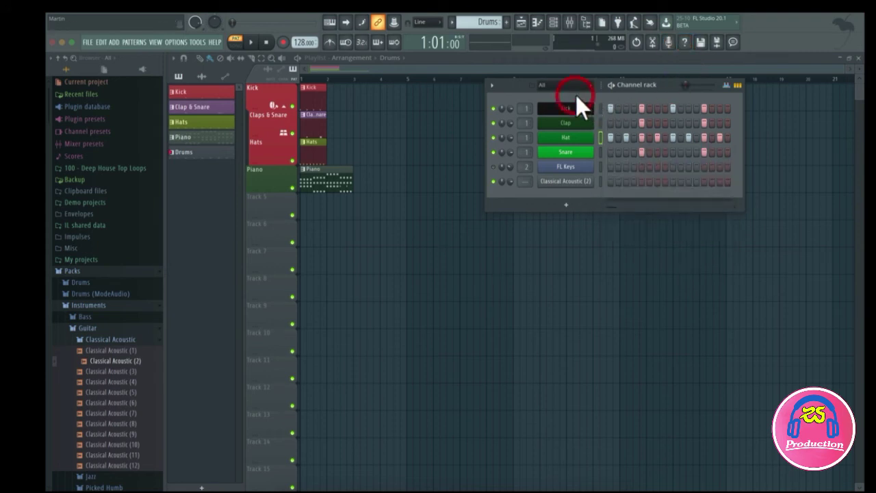
pyautogui.click(491, 84)
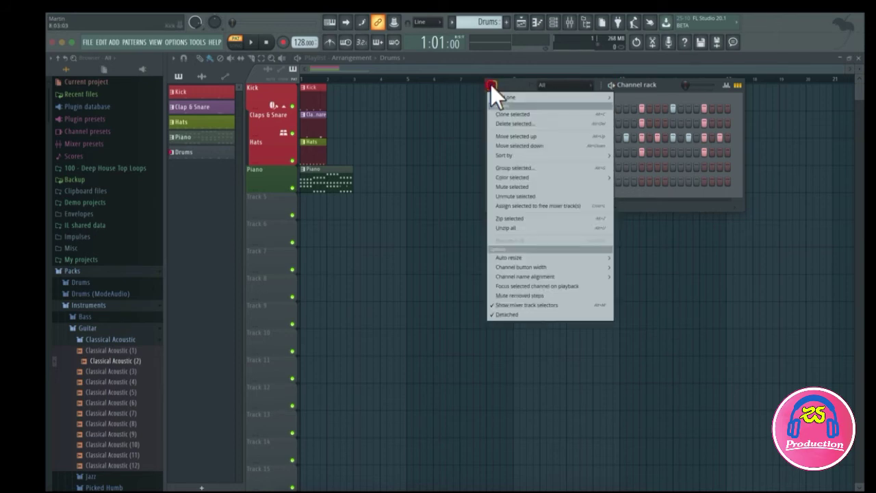
pyautogui.click(607, 142)
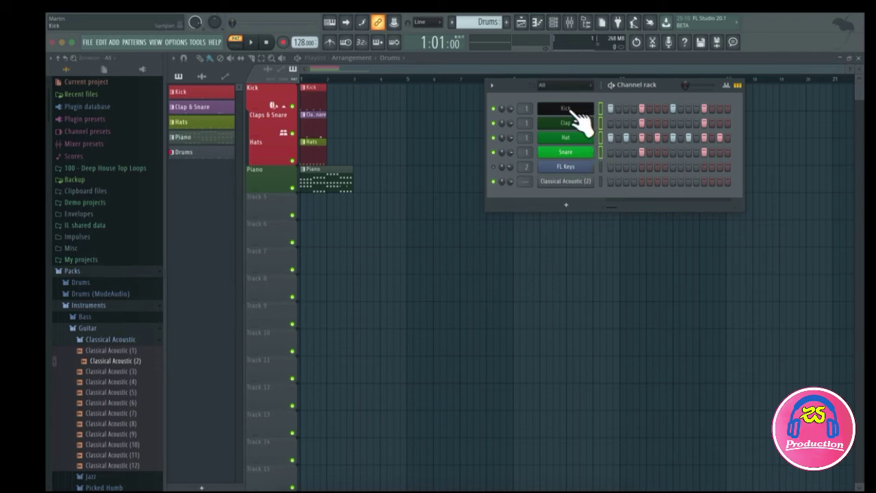
pyautogui.click(493, 85)
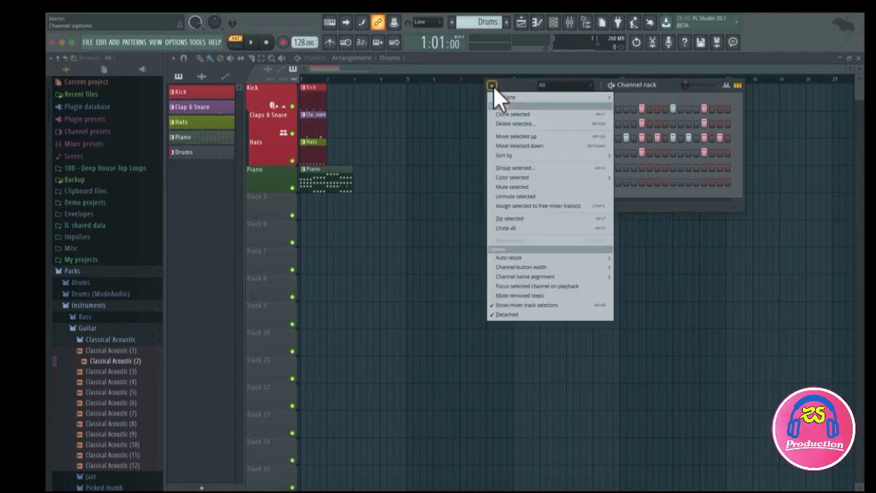
pyautogui.click(510, 218)
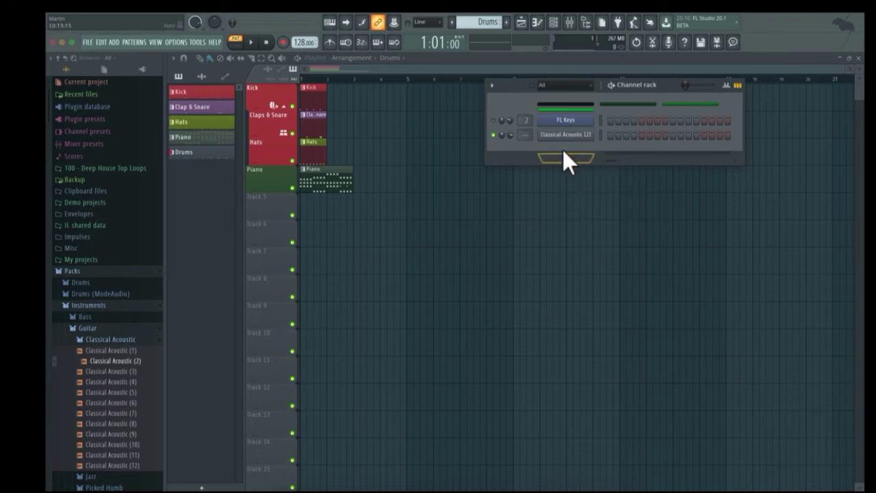
# View the sampler settings of the zipped Kick, Clap and Hat channels and close them again
pyautogui.click(558, 113)
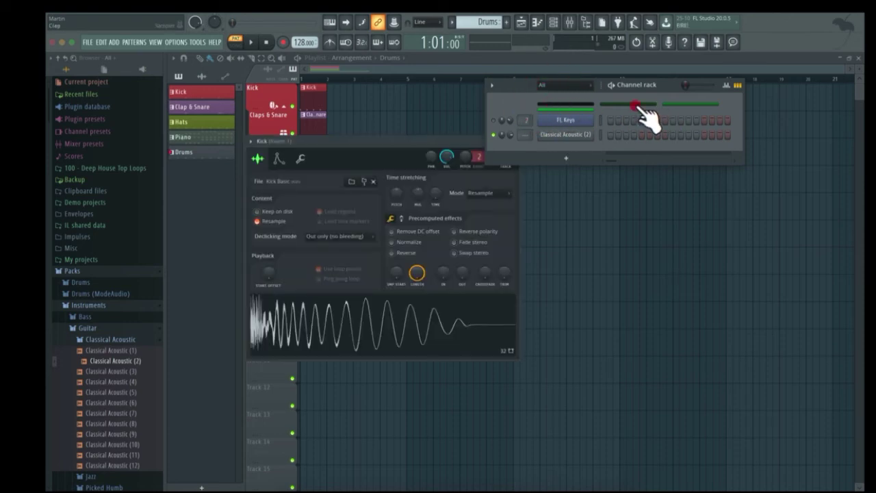
pyautogui.click(636, 108)
pyautogui.click(688, 104)
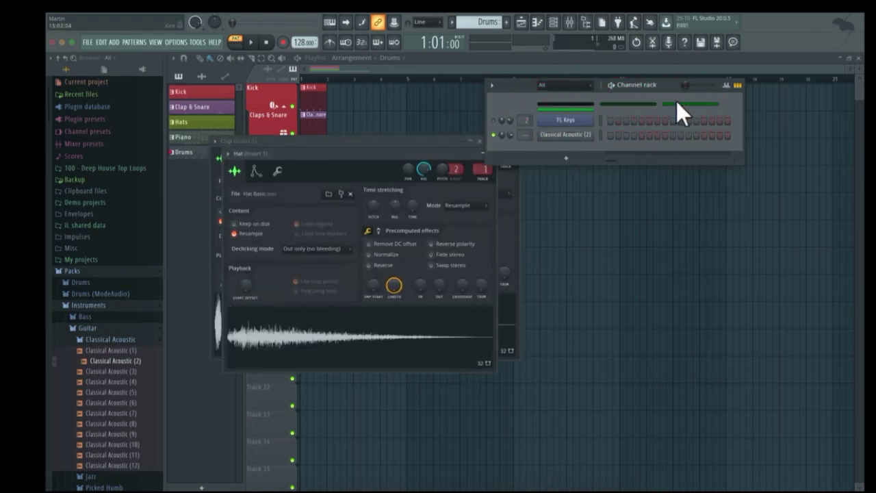
pyautogui.click(677, 103)
pyautogui.click(625, 107)
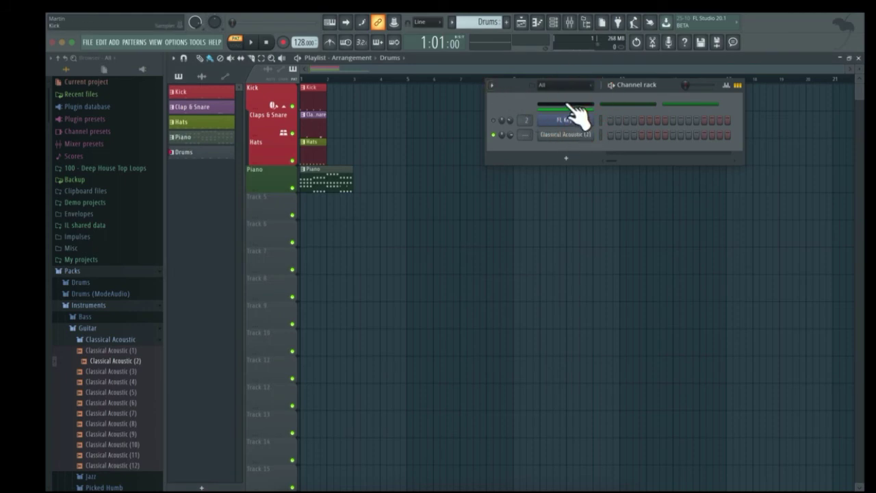
# Unzip the drum channels and move the Channel rack up over about bars 9 to 18 of the Playlist
pyautogui.click(568, 107)
pyautogui.click(614, 130)
pyautogui.click(612, 130)
pyautogui.click(587, 133)
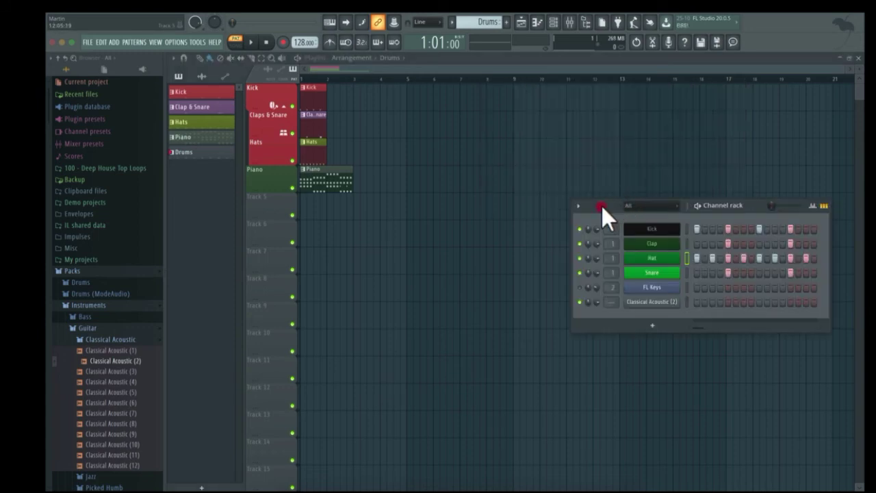
pyautogui.moveTo(607, 212); pyautogui.dragTo(543, 74)
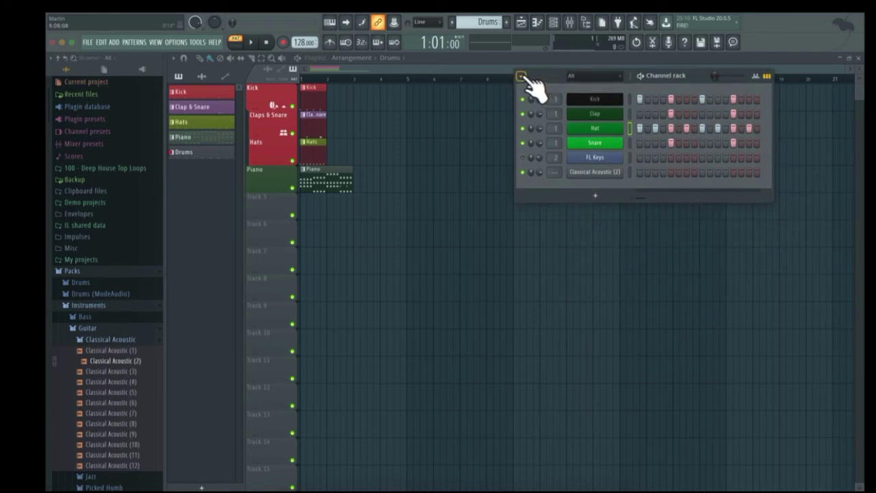
# Examine the Channel rack options and the list of plugins that can be added as a channel
pyautogui.click(523, 76)
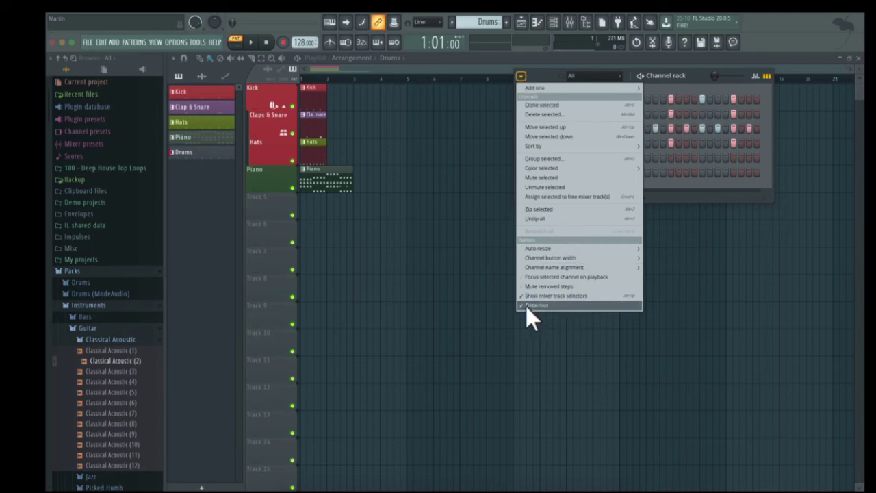
pyautogui.click(627, 67)
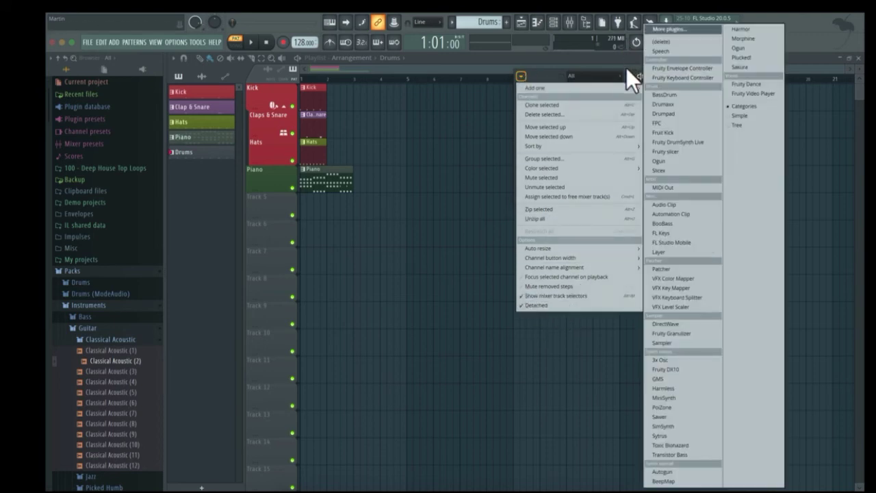
pyautogui.click(664, 72)
pyautogui.click(454, 202)
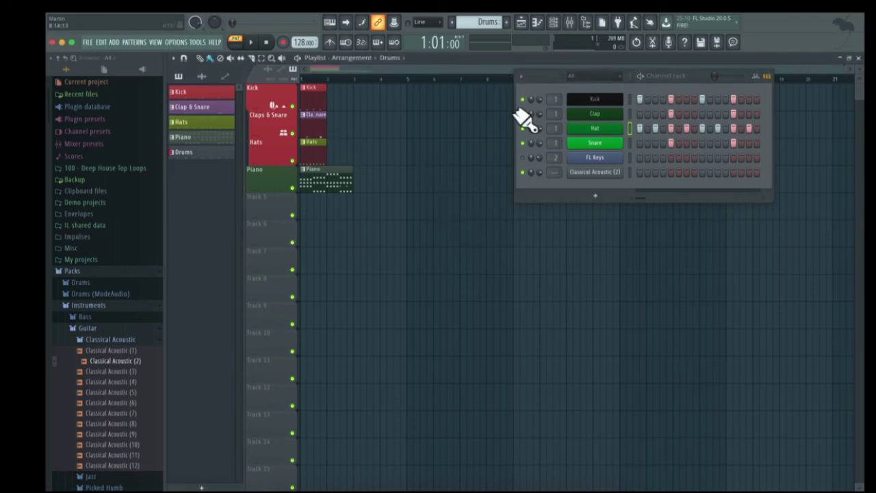
# Move the Channel rack over about bars 13 to 21 beside Playlist tracks 12 to 15 and filter it to the Drums group
pyautogui.moveTo(535, 72); pyautogui.dragTo(627, 368)
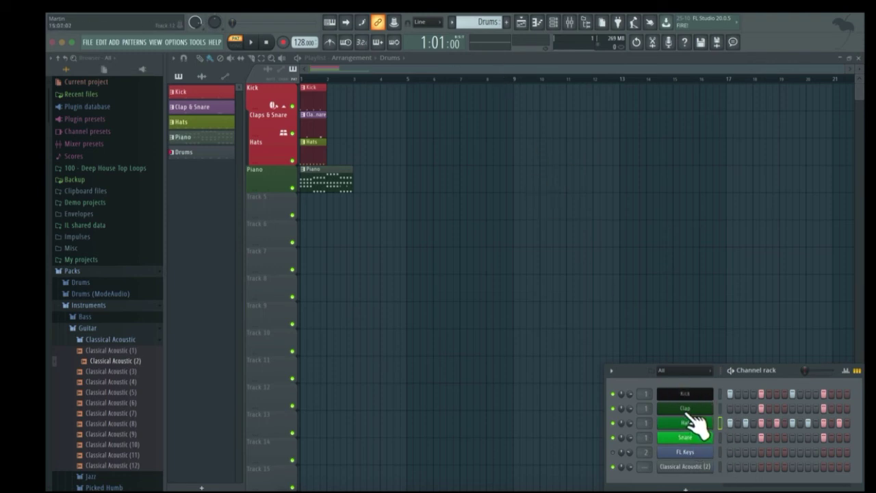
pyautogui.click(664, 372)
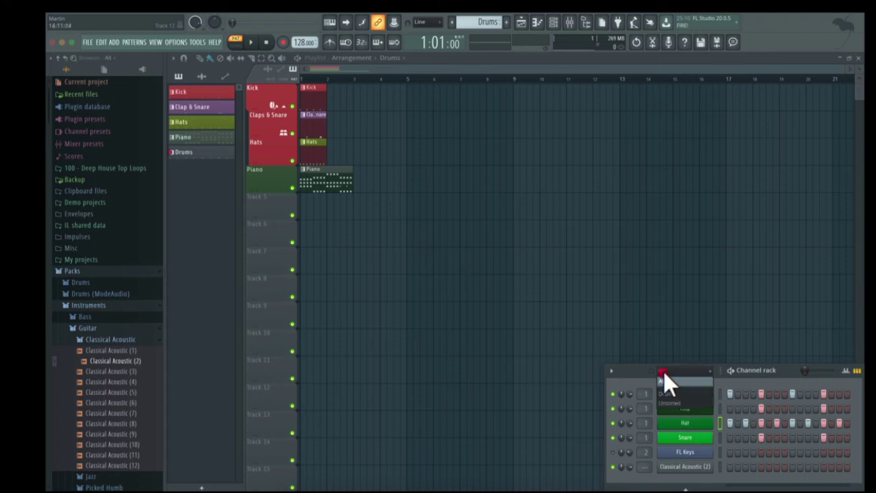
pyautogui.click(668, 393)
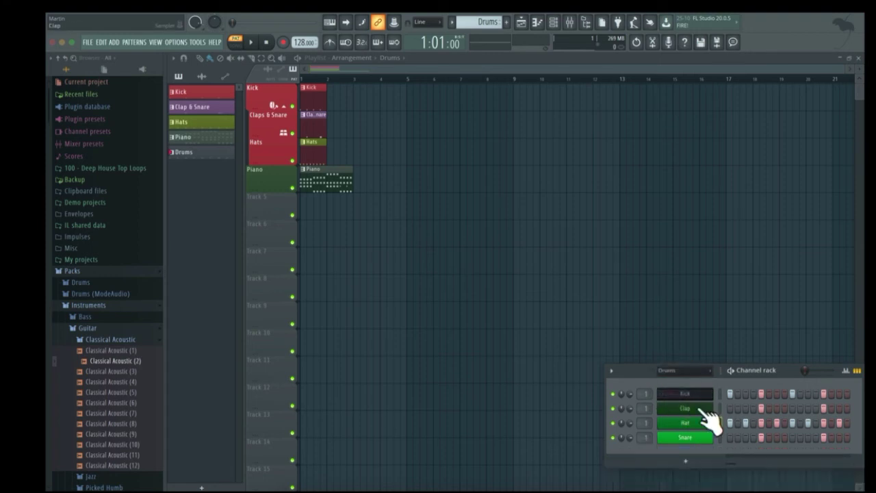
# View the Kick channel's sampler settings and close them
pyautogui.click(705, 408)
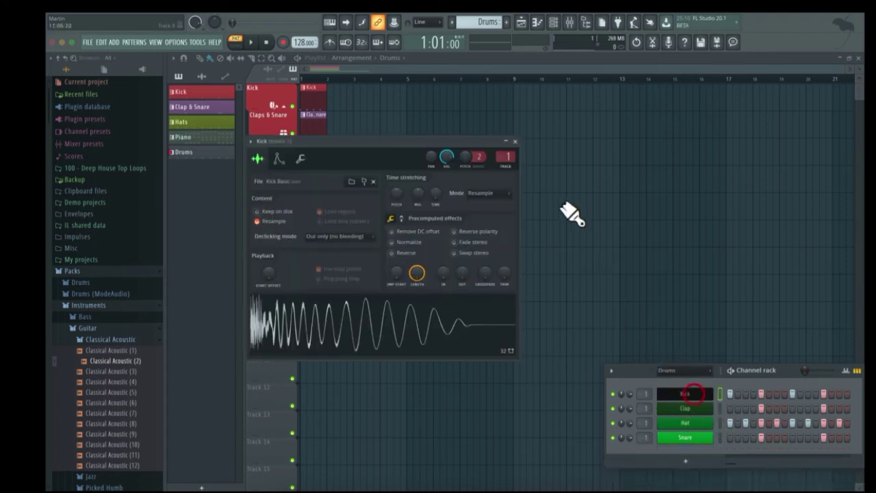
pyautogui.click(517, 154)
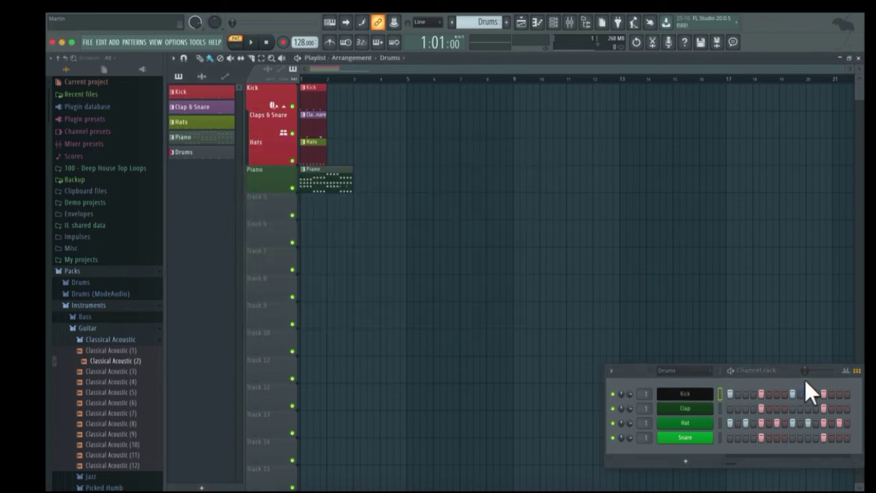
# Switch the Channel rack from steps to note previews and view the Kick notes in the Piano roll before returning to the Playlist
pyautogui.click(848, 371)
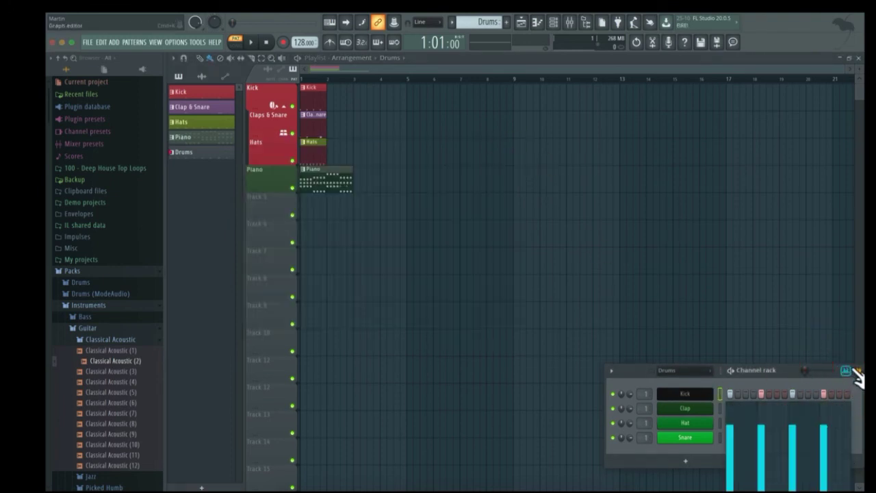
pyautogui.click(849, 371)
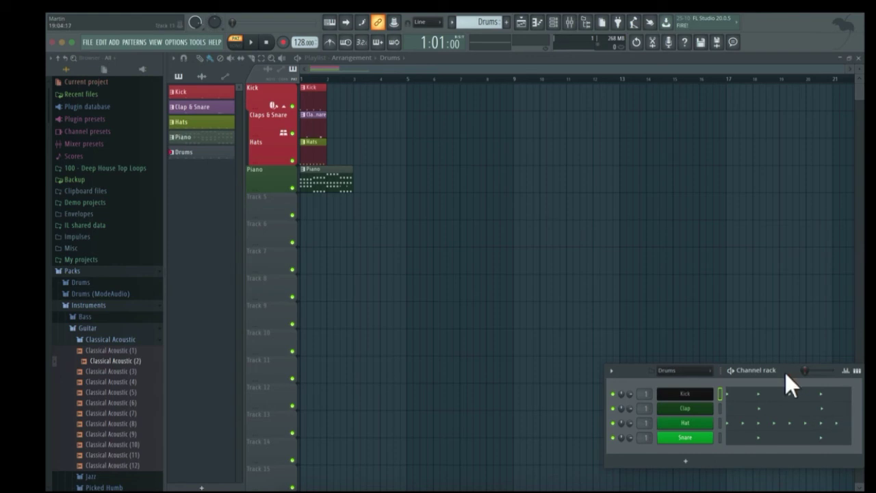
pyautogui.press('F7')
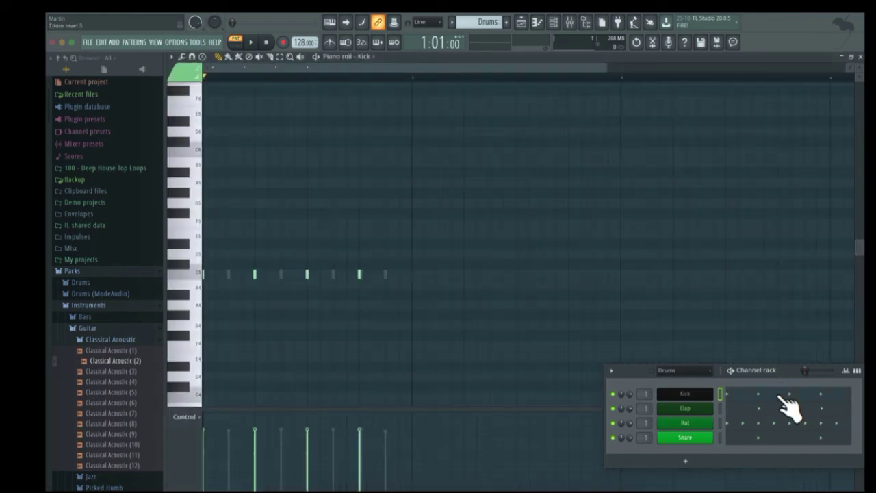
pyautogui.press('F5')
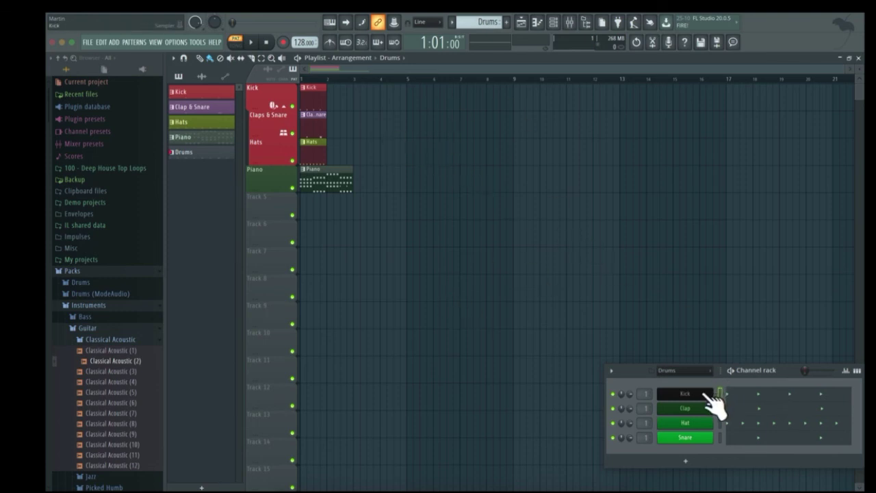
# View the Kick channel's rename, color and icon editor and the Channel rack options, closing both
pyautogui.rightClick(701, 393)
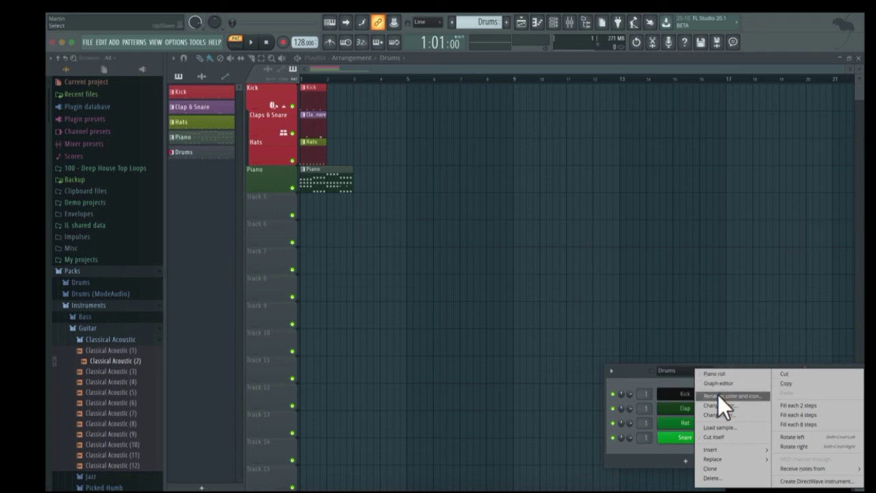
pyautogui.click(723, 398)
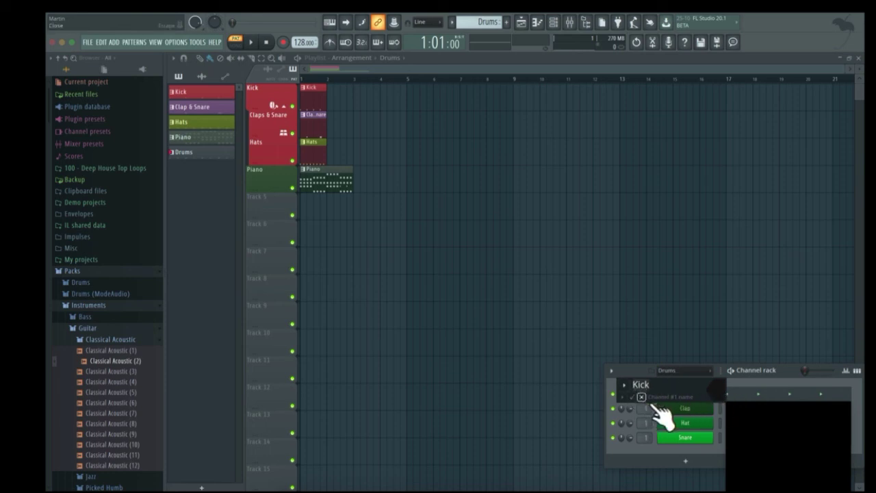
pyautogui.click(630, 394)
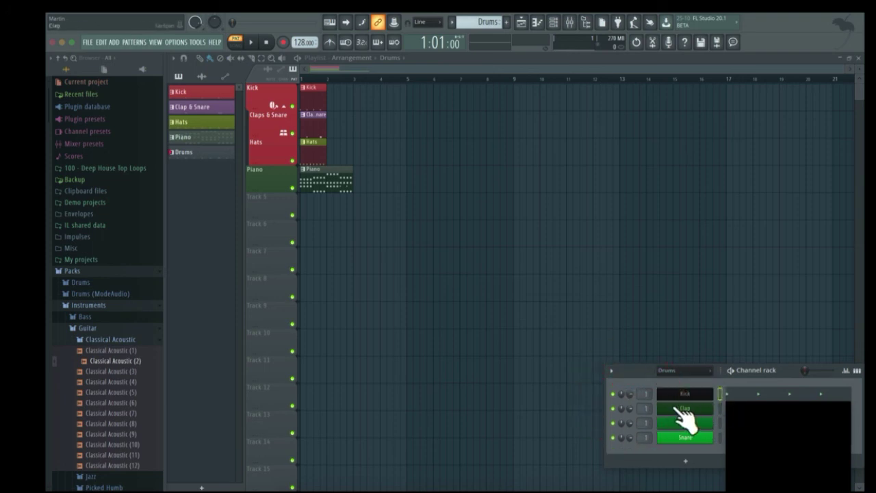
pyautogui.click(611, 371)
pyautogui.click(776, 377)
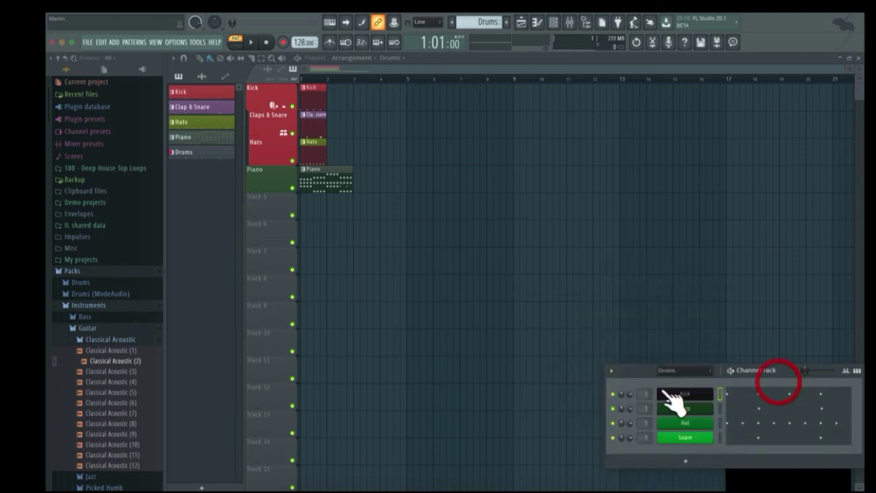
# Assign a drum icon from the instrument icons to the Kick channel
pyautogui.rightClick(683, 393)
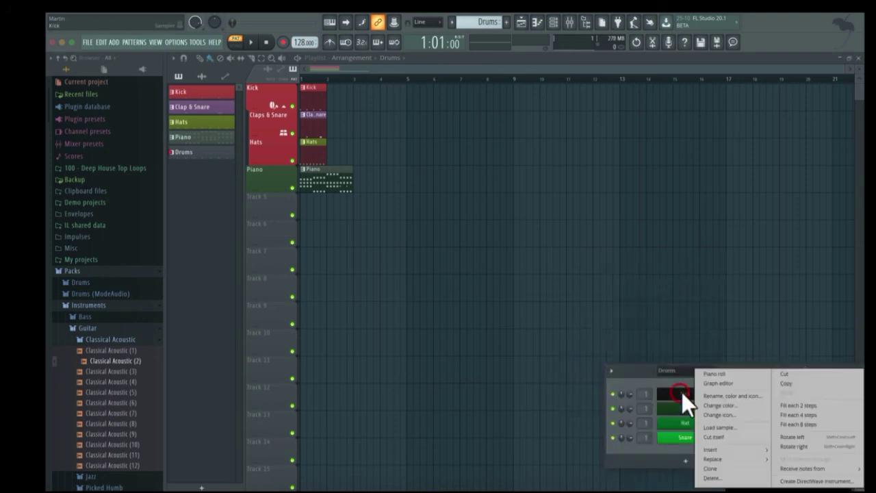
pyautogui.click(725, 414)
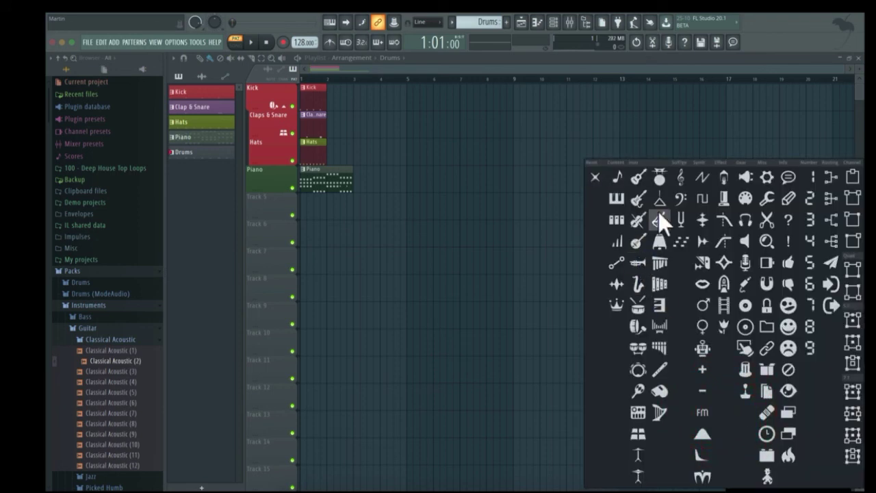
pyautogui.click(659, 177)
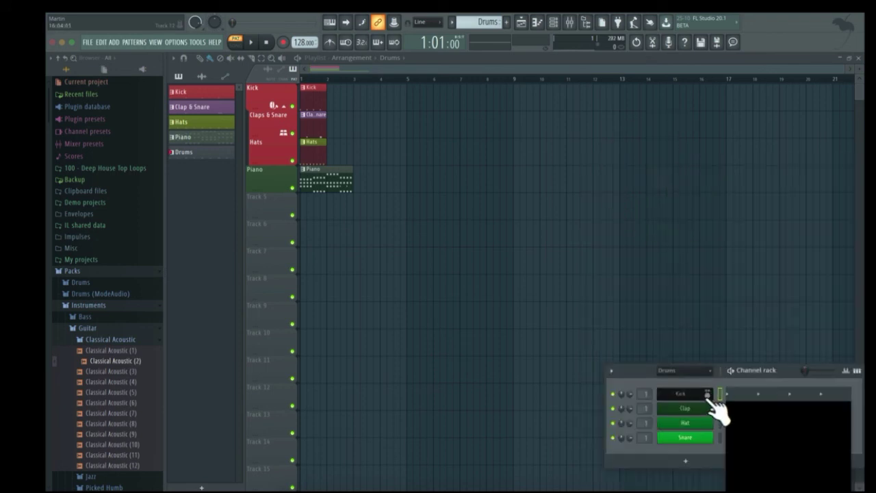
# View the plugins that can be inserted from the Kick channel's options, and clone the Kick channel
pyautogui.rightClick(675, 395)
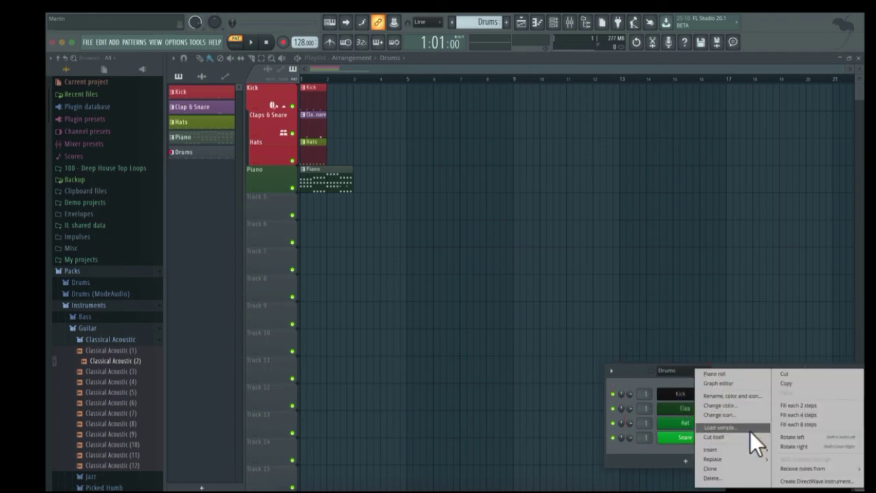
pyautogui.moveTo(745, 449)
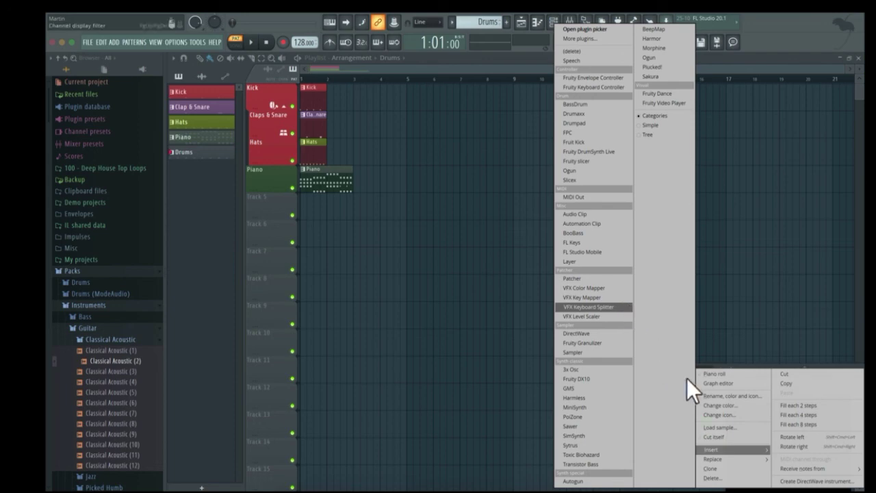
pyautogui.moveTo(723, 460)
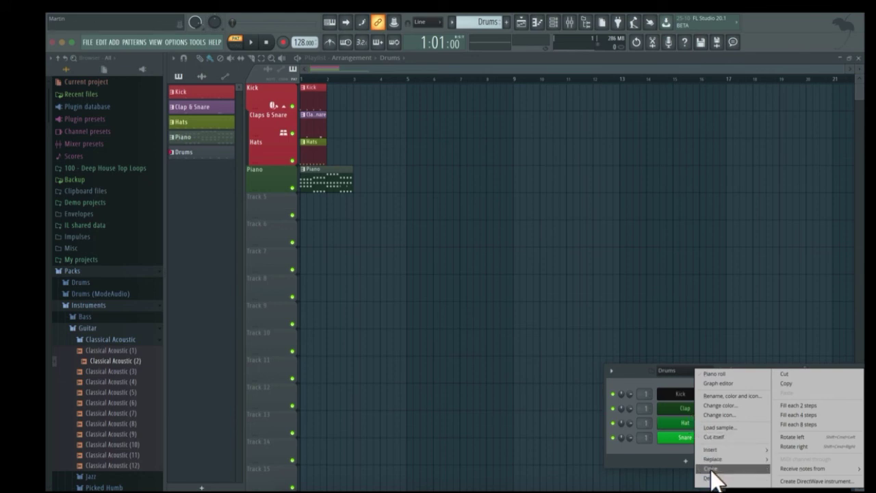
pyautogui.click(716, 471)
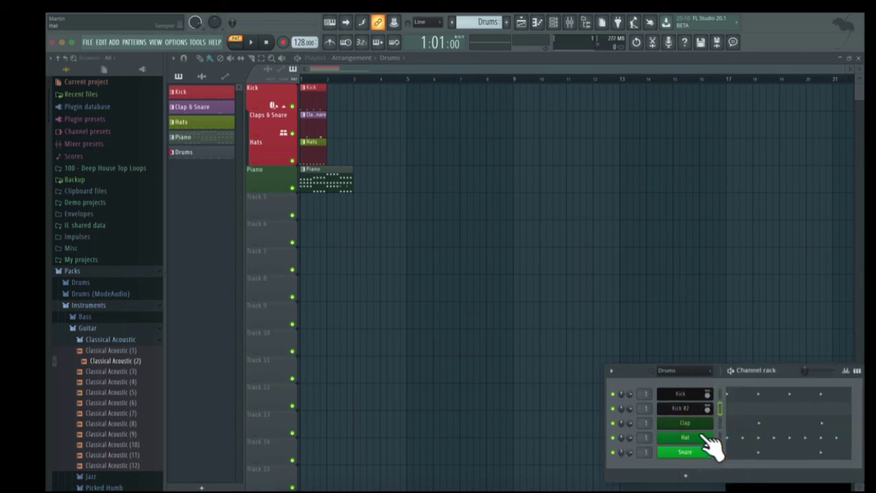
# Delete the original Kick channel above its clone and confirm the deletion
pyautogui.rightClick(705, 437)
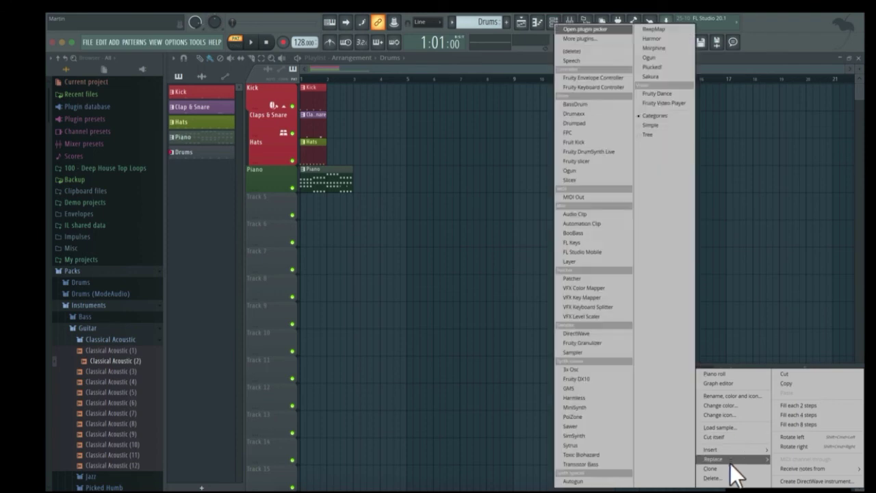
pyautogui.click(724, 478)
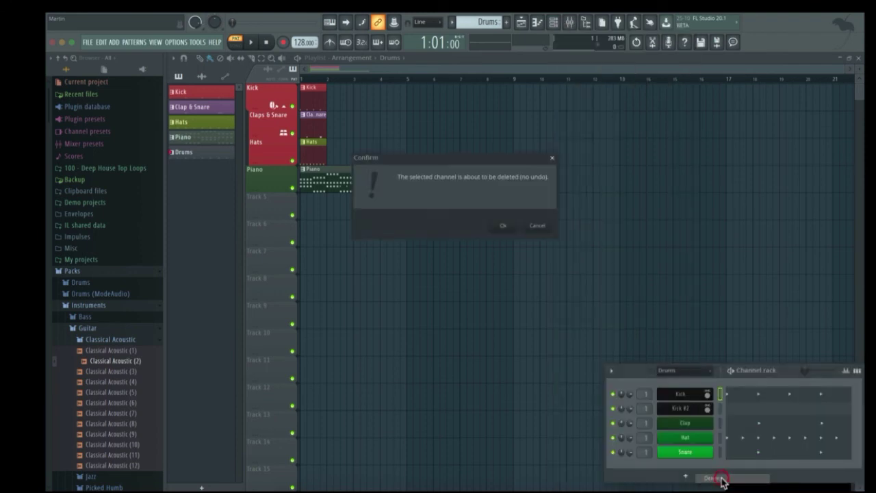
pyautogui.click(509, 228)
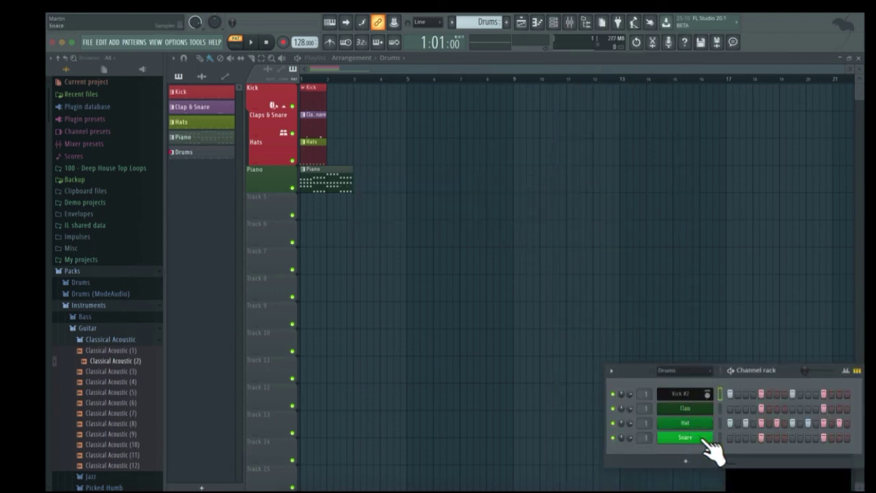
# Copy the Clap channel's steps and paste them into the Snare channel
pyautogui.rightClick(683, 409)
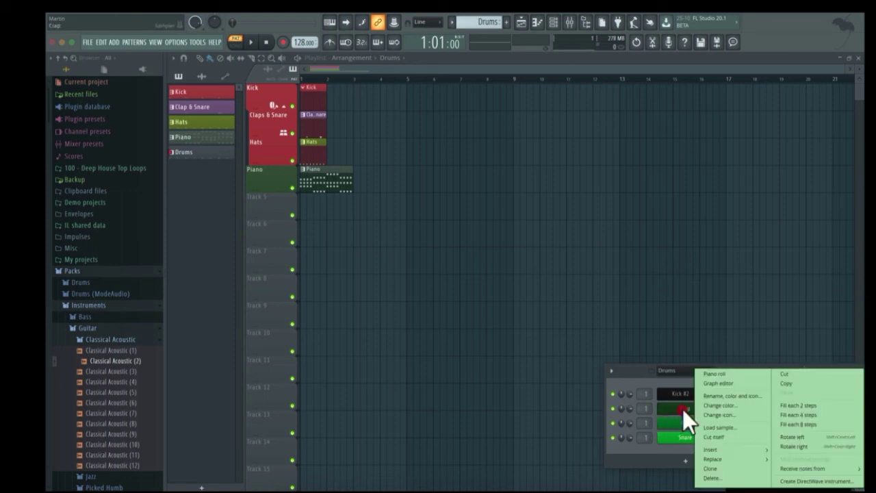
pyautogui.click(791, 383)
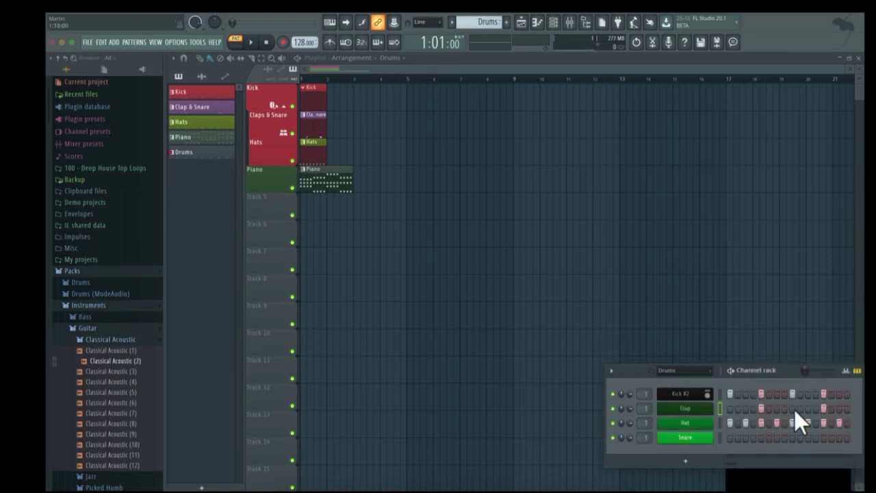
pyautogui.rightClick(690, 439)
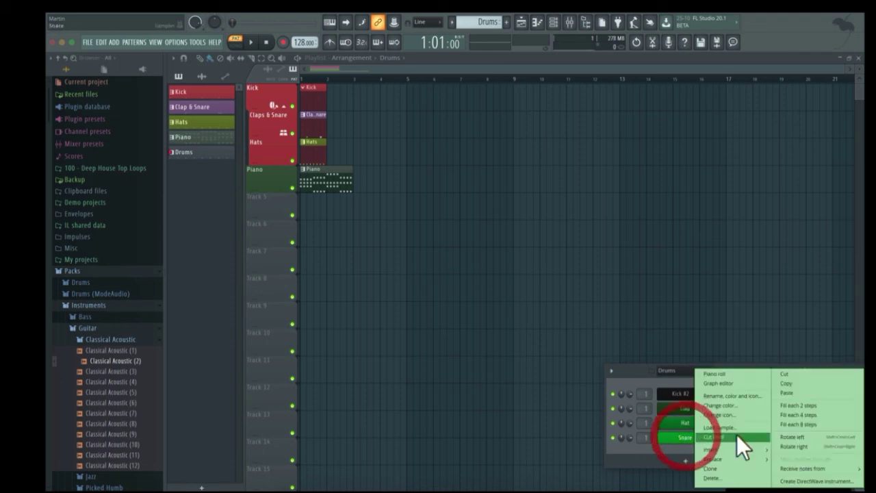
pyautogui.click(791, 384)
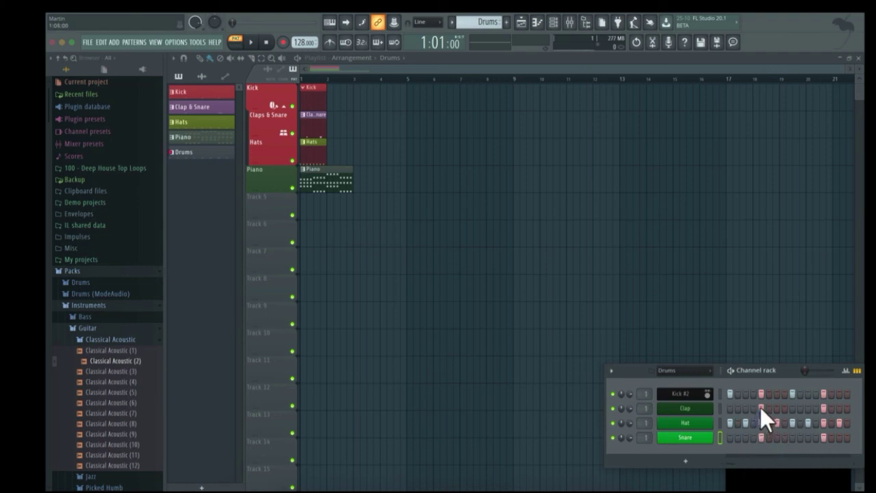
# Play the Drums pattern while rotating the Hat channel's steps left four times, and stop playback
pyautogui.rightClick(697, 423)
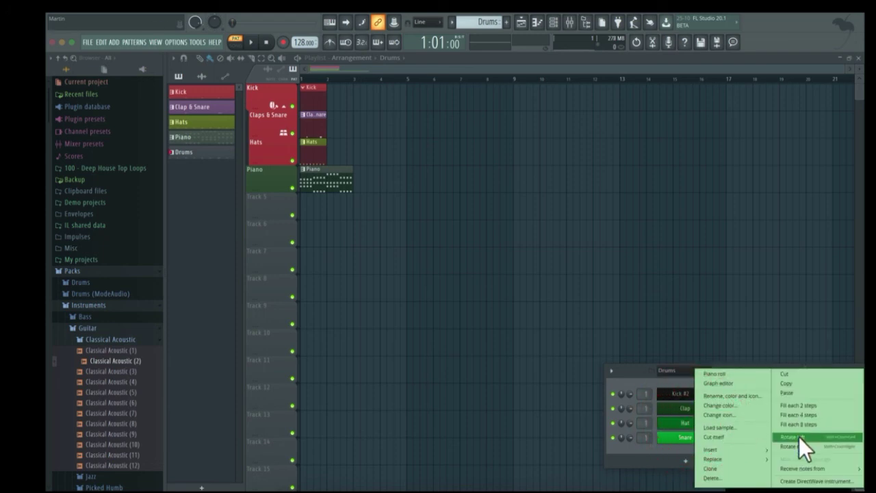
pyautogui.click(672, 376)
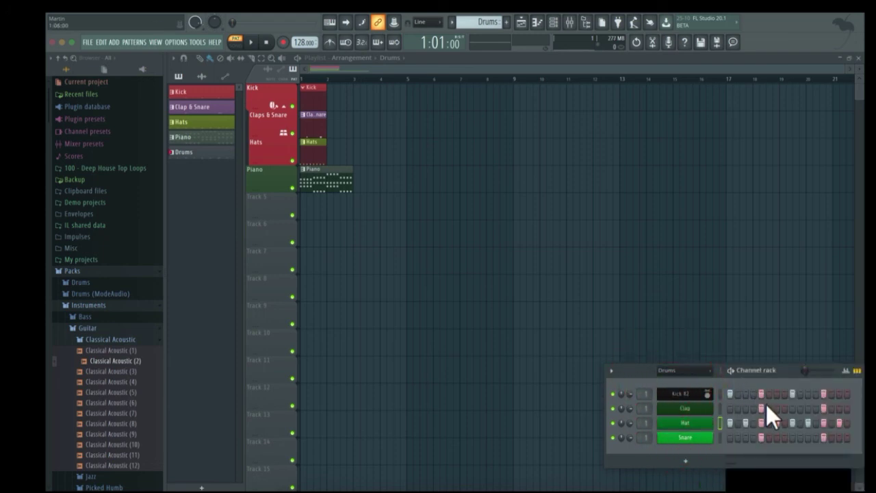
pyautogui.press('space')
pyautogui.rightClick(699, 422)
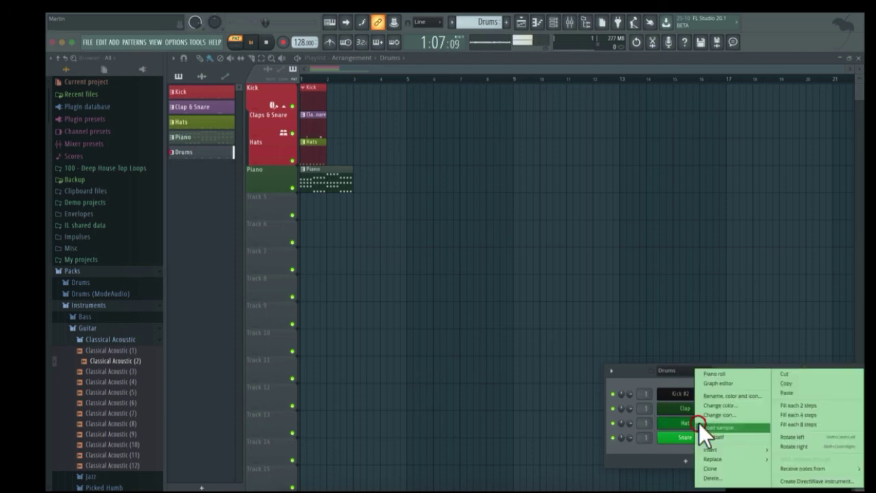
pyautogui.click(830, 437)
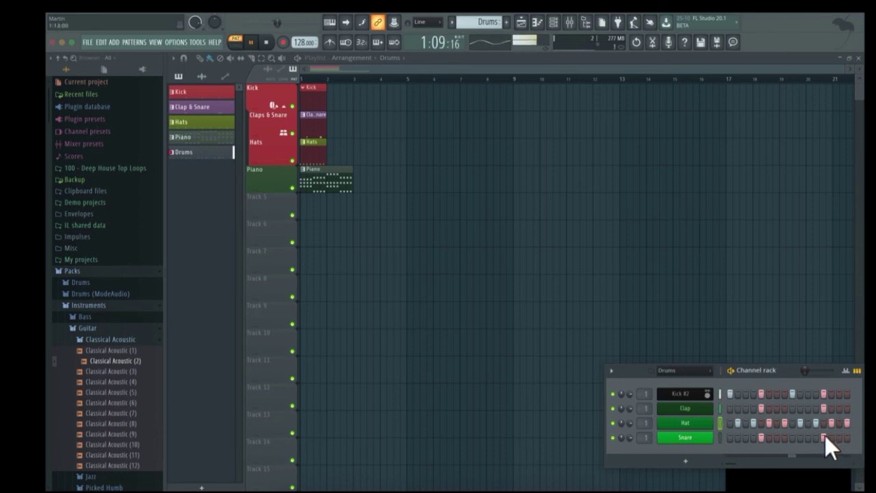
pyautogui.rightClick(715, 422)
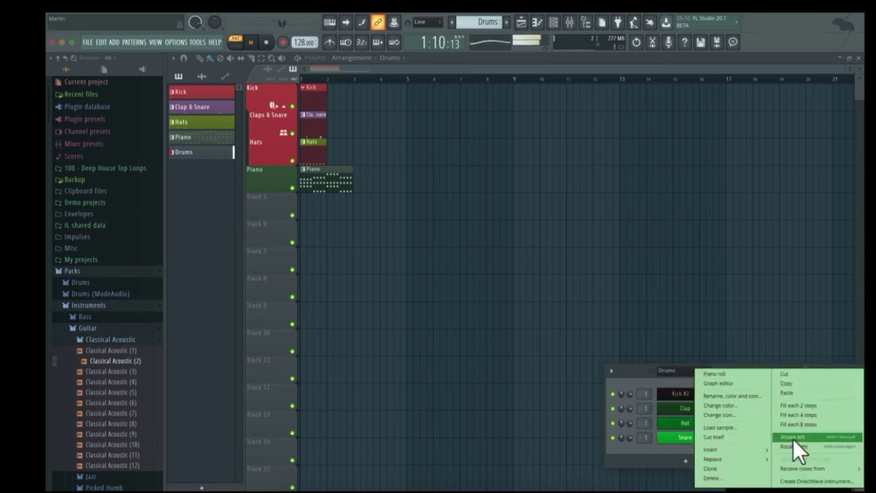
pyautogui.click(793, 439)
pyautogui.rightClick(712, 425)
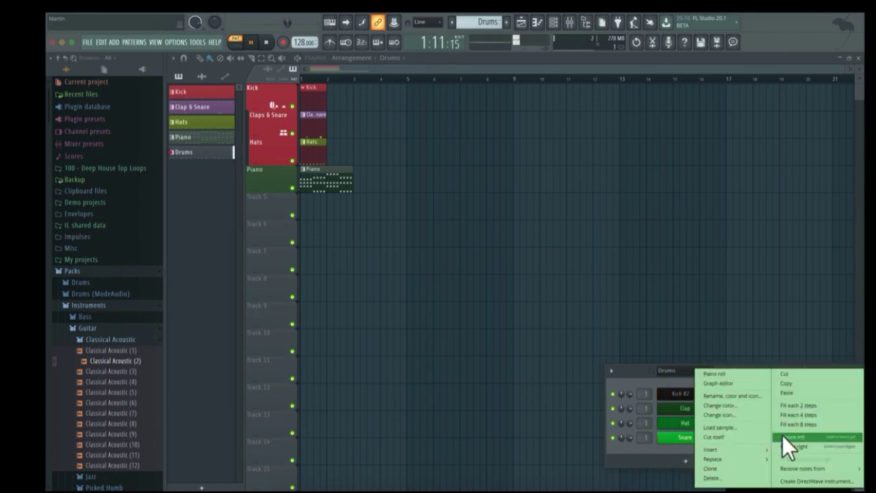
pyautogui.click(783, 435)
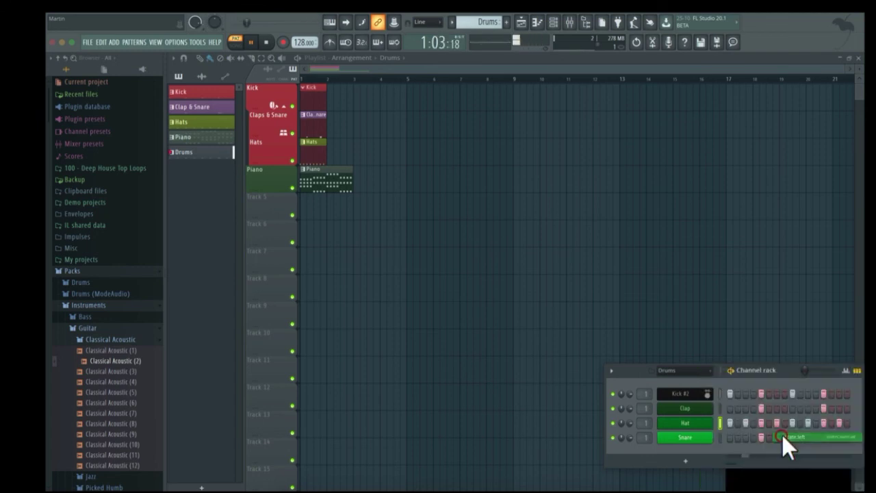
pyautogui.rightClick(708, 424)
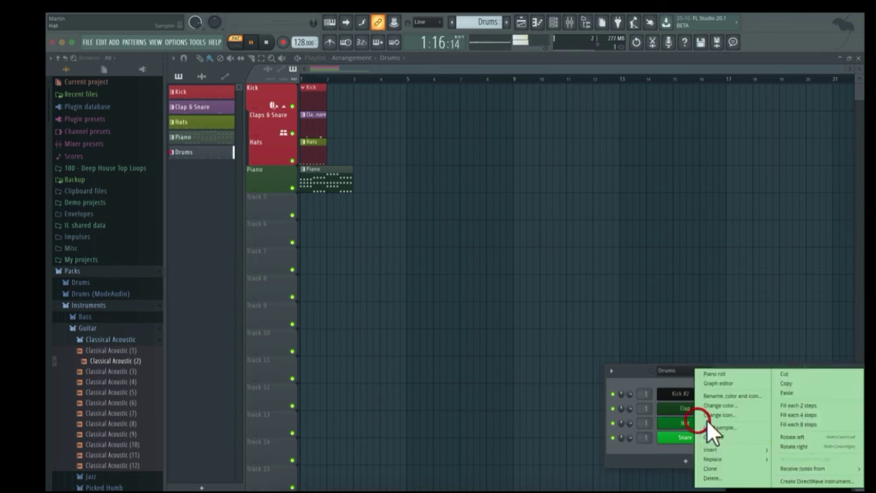
pyautogui.click(803, 438)
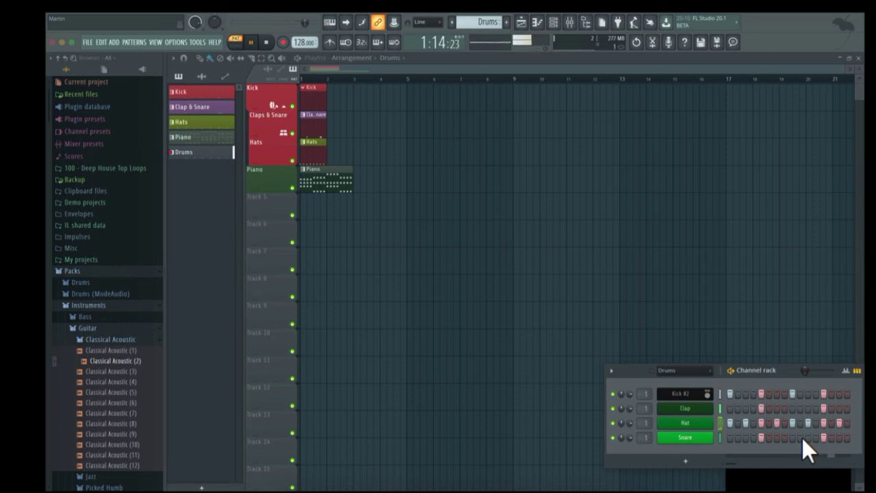
pyautogui.press('space')
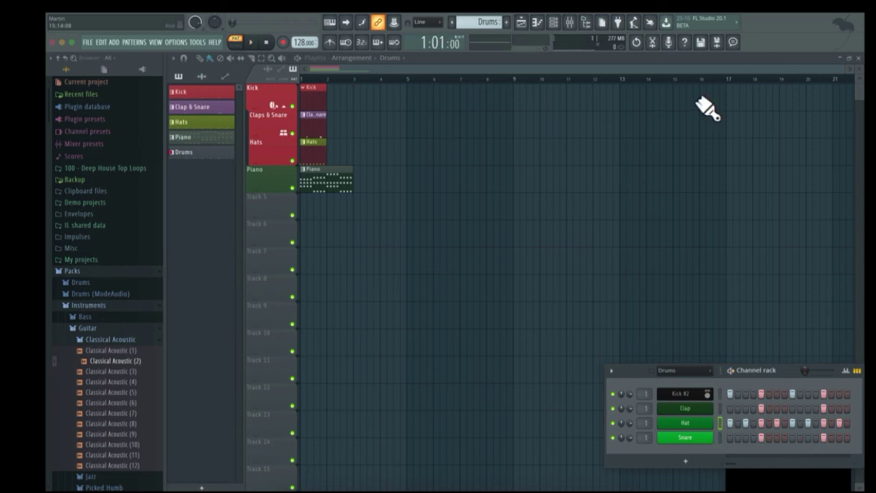